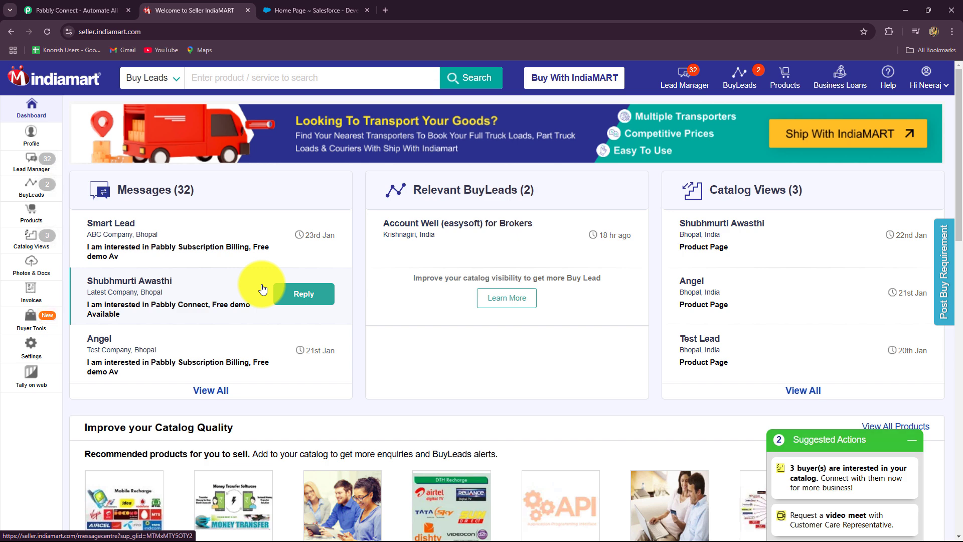
- Look over the Salesforce home page and the IndiaMART seller dashboard, and switch to the Pabbly Connect website
left_click(291, 11)
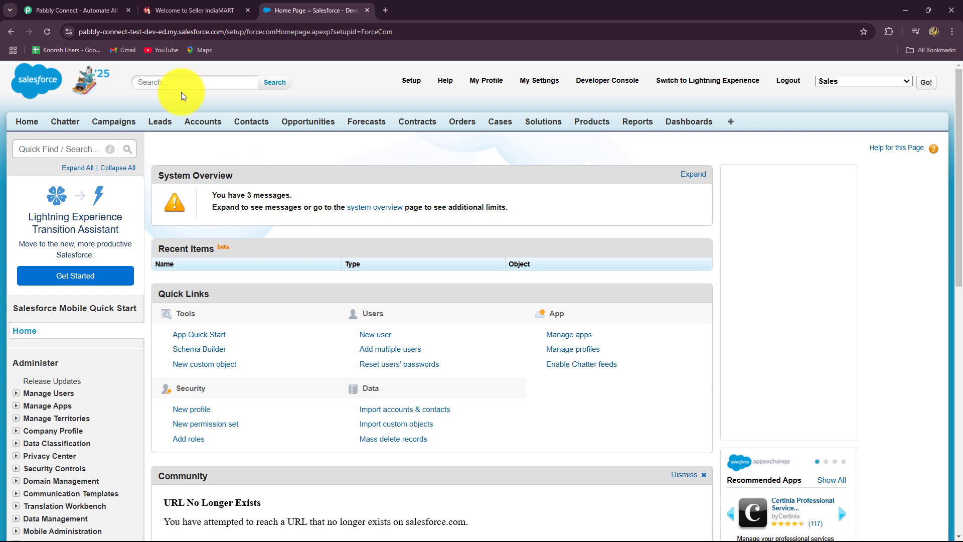
left_click(185, 7)
left_click(296, 7)
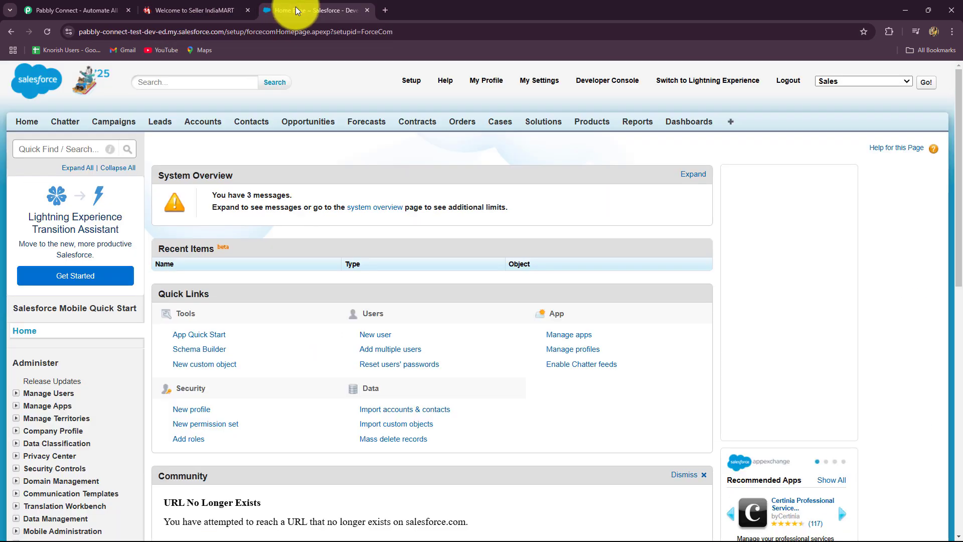
left_click(34, 8)
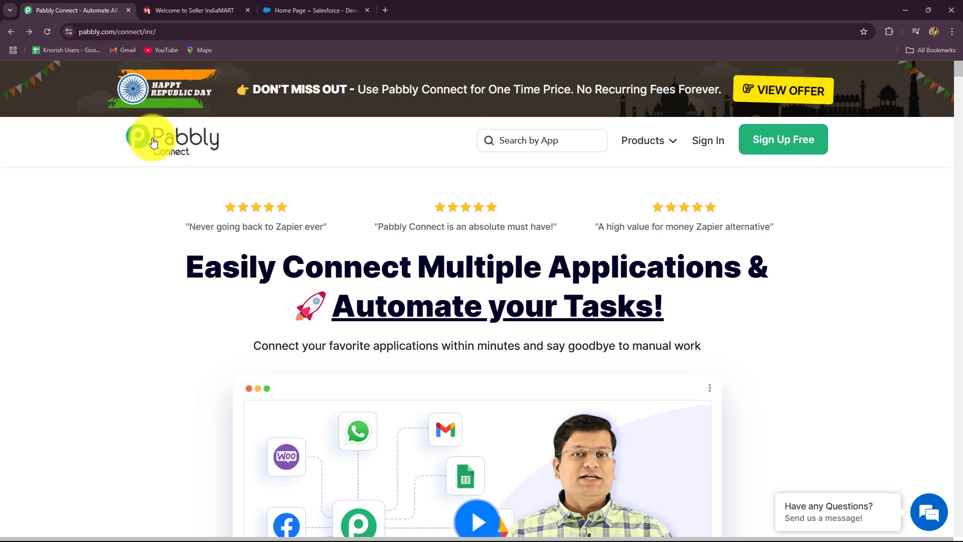
- Dismiss the lifetime offer pop-up on the Pabbly Connect website
left_click_drag(180, 268, 608, 221)
left_click(125, 32)
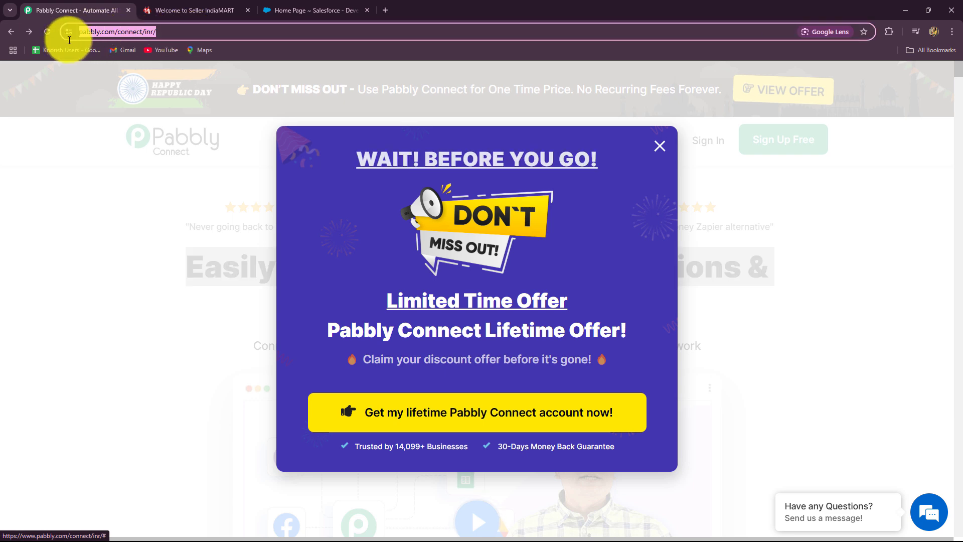
left_click(661, 149)
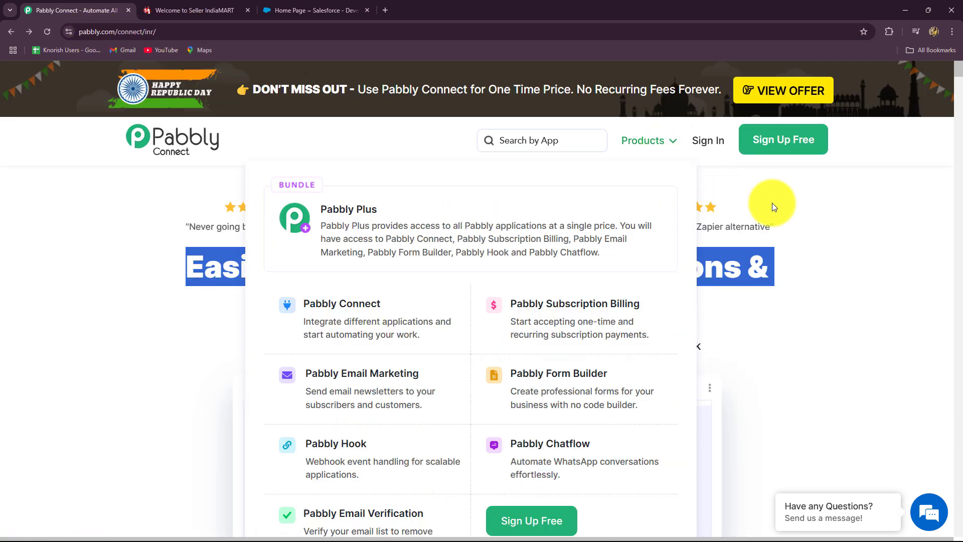
left_click(856, 218)
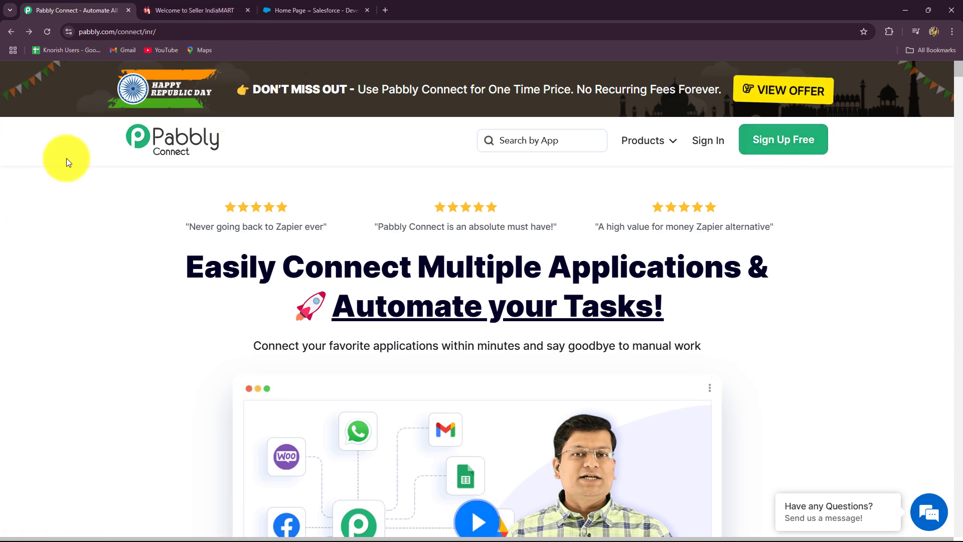
- Sign in to Pabbly and open the Pabbly Connect dashboard from the list of all Pabbly apps
left_click_drag(189, 271, 743, 319)
left_click(220, 317)
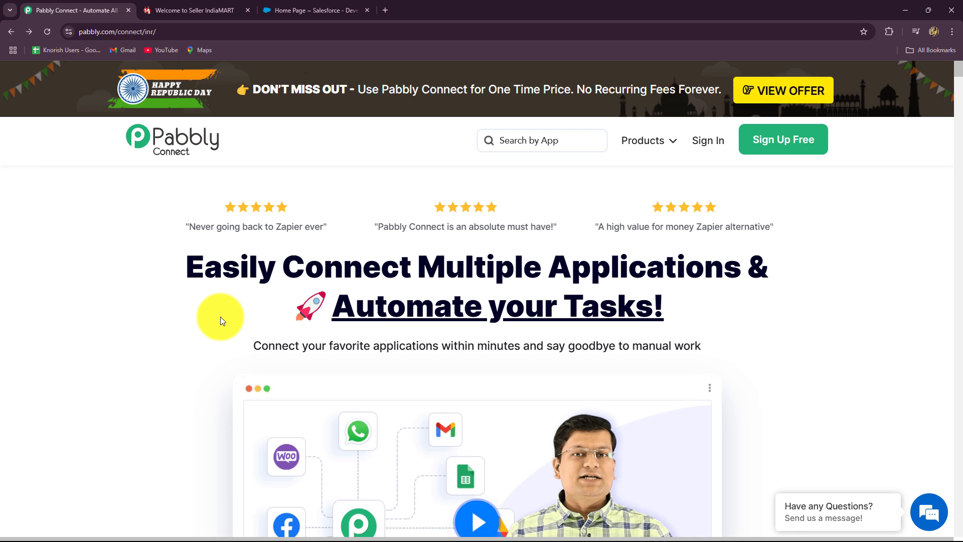
left_click(714, 146)
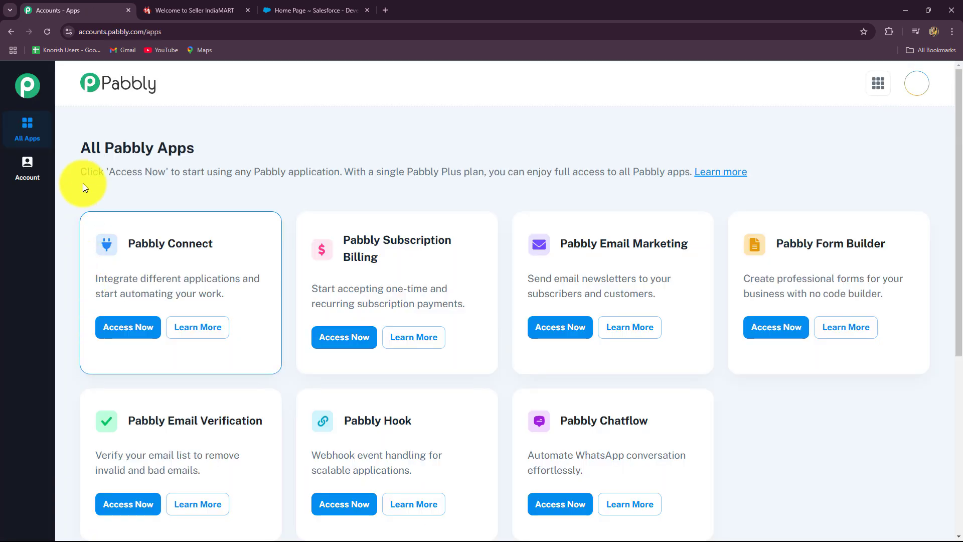
triple_click(95, 151)
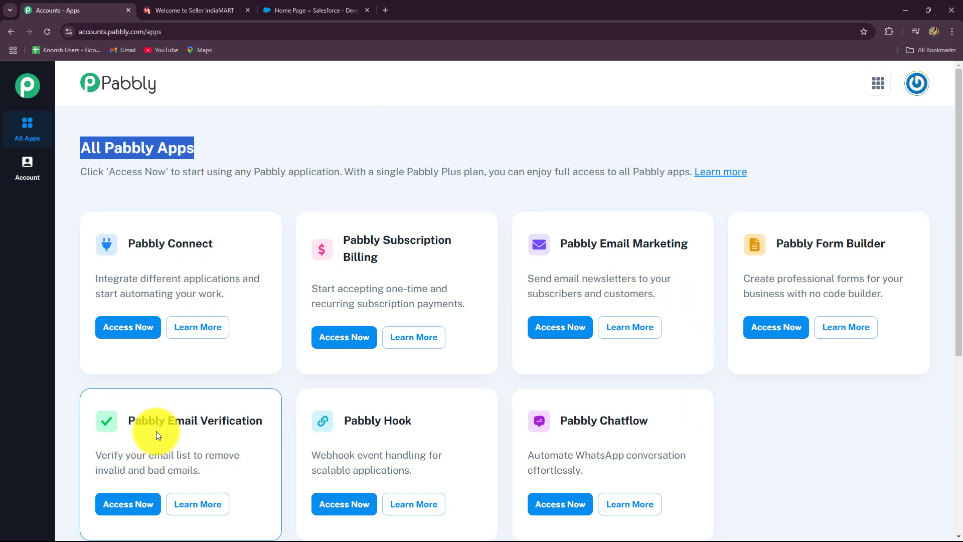
left_click_drag(130, 243, 226, 247)
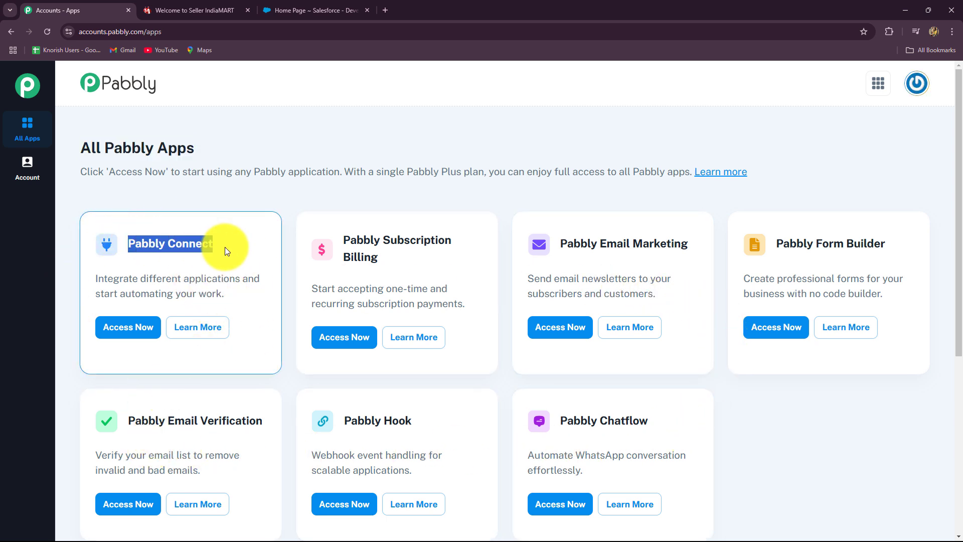
left_click(146, 329)
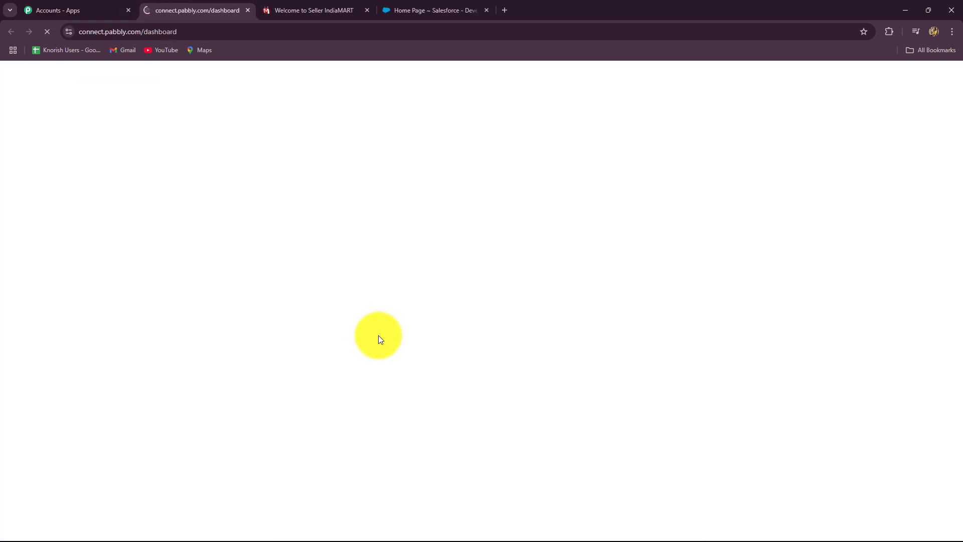
- Start a new workflow named "Add IndiaMART Leads / Enquiries to Salesforce for Stationary Designing Service"
scroll(378, 335, "down", 6)
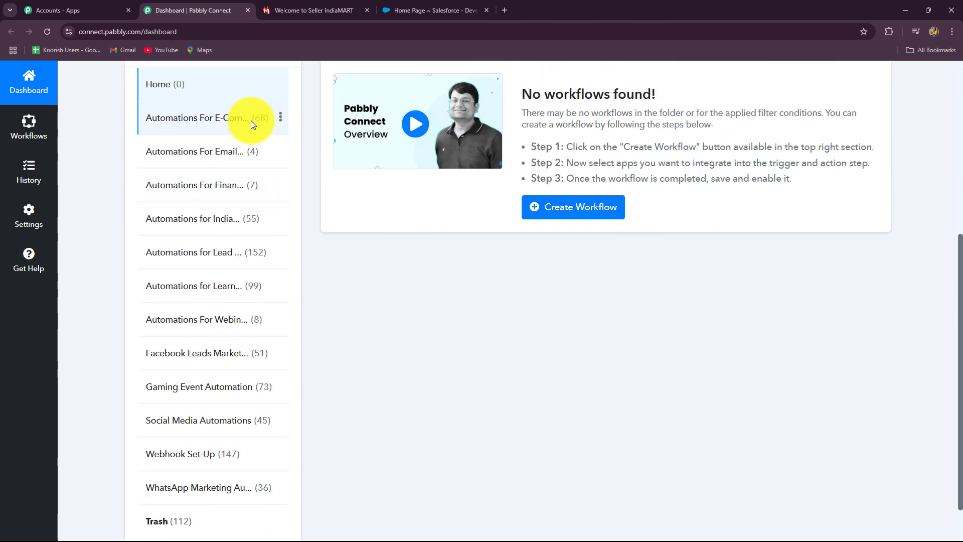
scroll(592, 446, "up", 4)
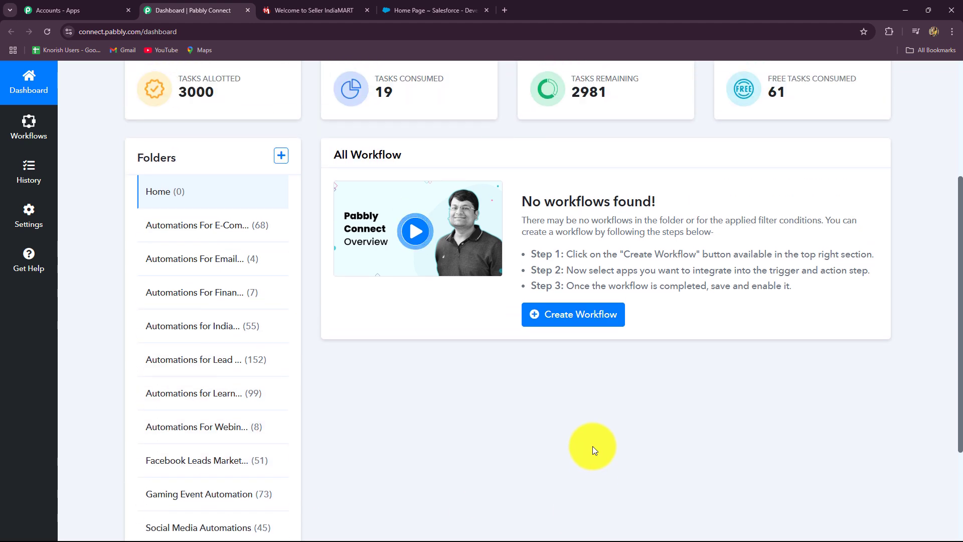
scroll(592, 444, "up", 1)
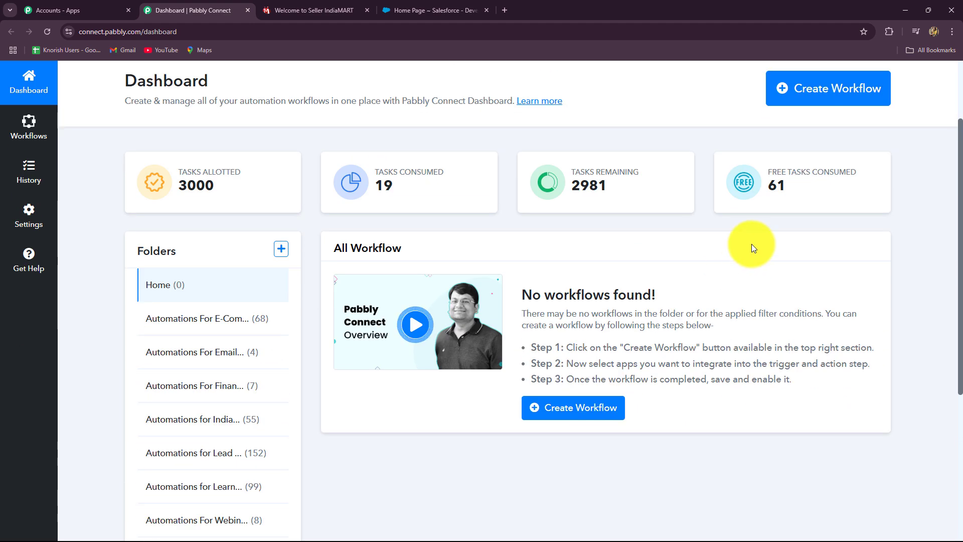
left_click(816, 88)
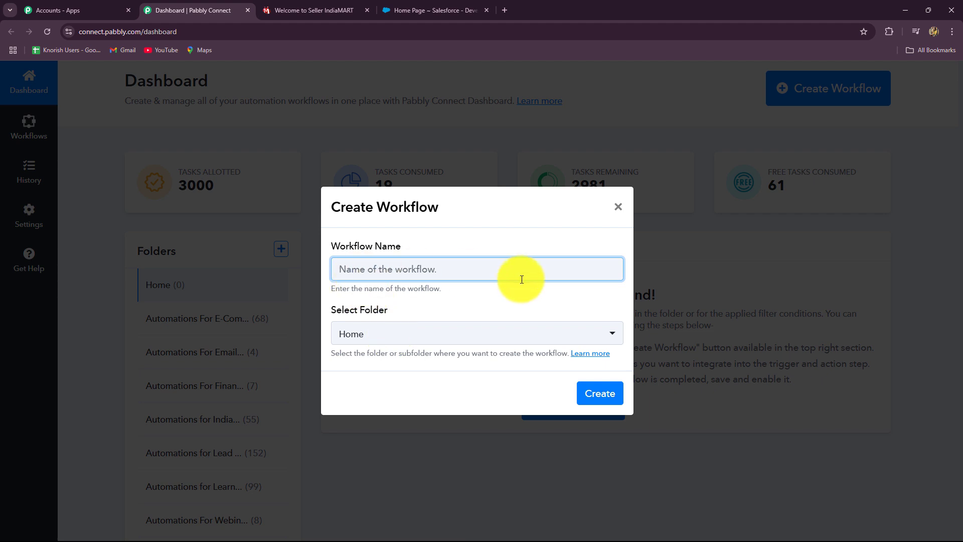
type("Add IndiaMART Leads / Enquiries to Salesforce for Stationary Designing Service")
left_click_drag(339, 269, 675, 311)
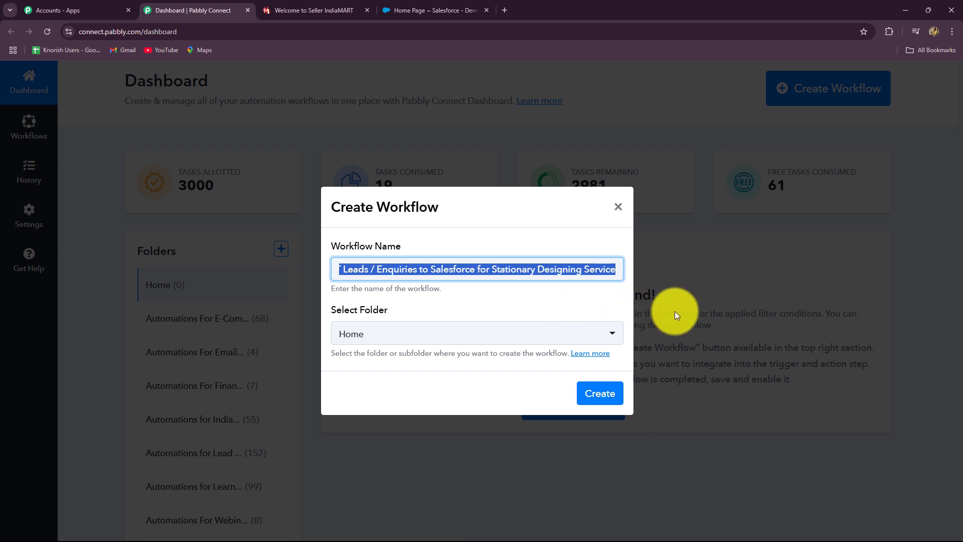
left_click(519, 307)
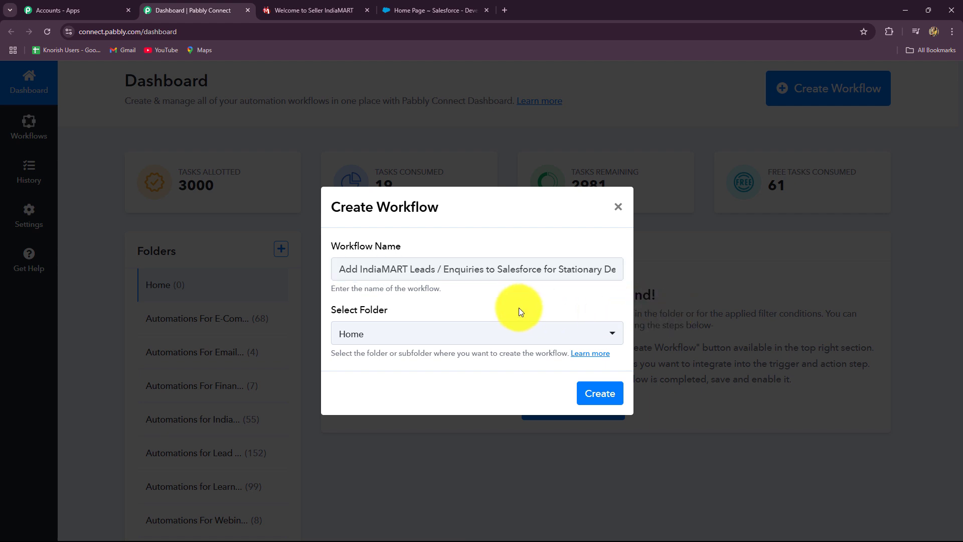
- Assign the new workflow to the "Automations for IndiaMART Leads" folder and create it
left_click(506, 333)
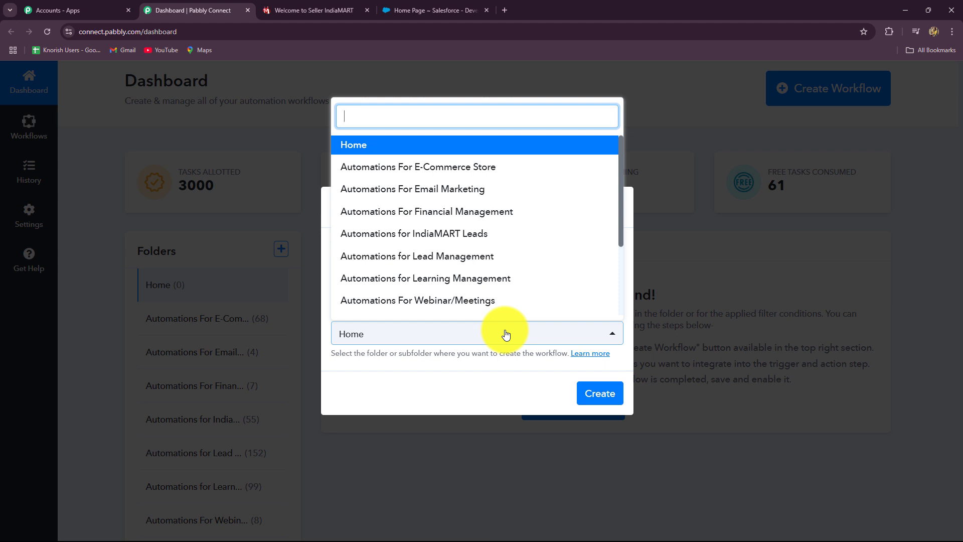
scroll(448, 267, "down", 3)
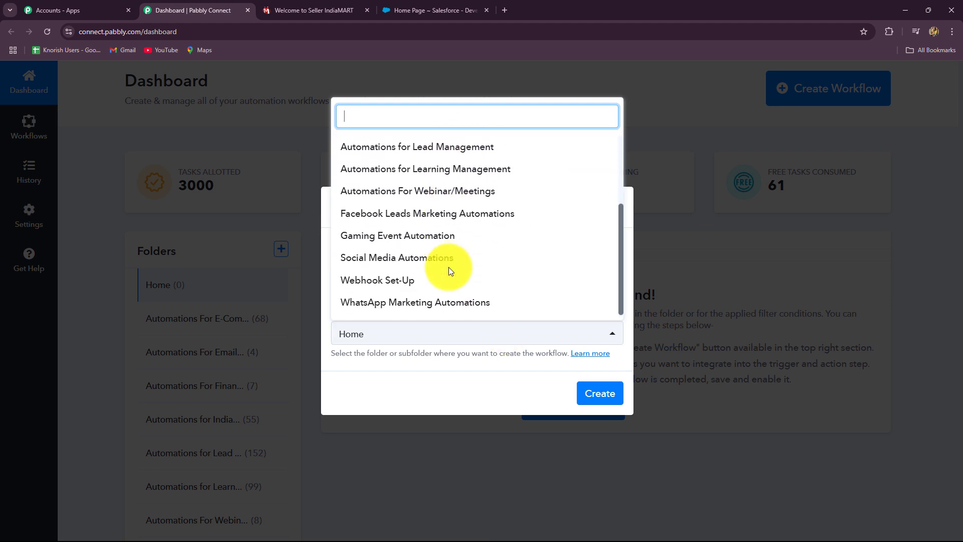
scroll(448, 267, "up", 3)
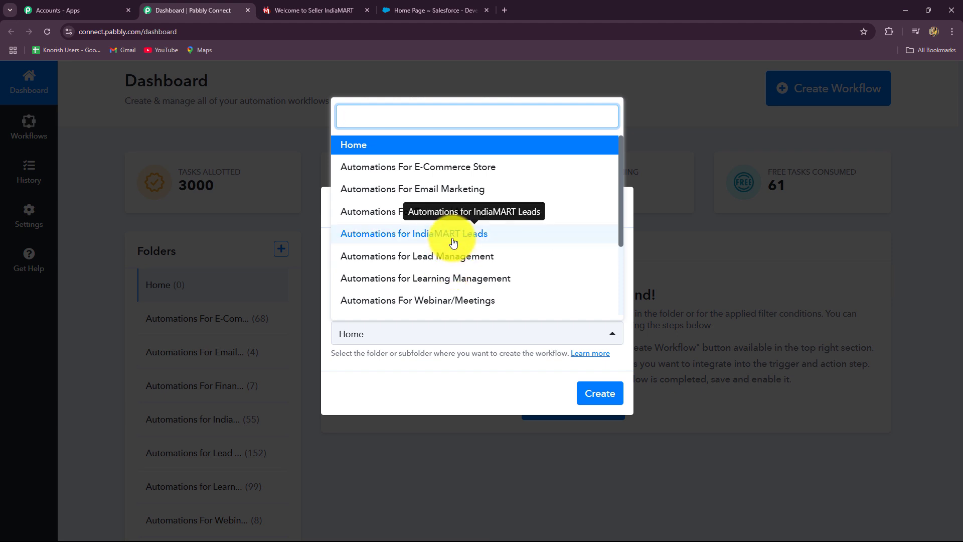
left_click(453, 242)
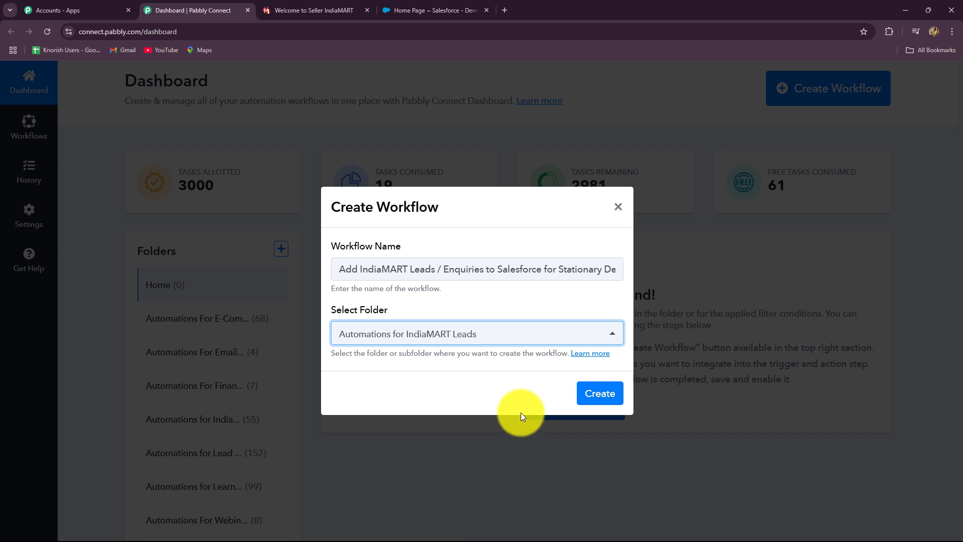
left_click(604, 393)
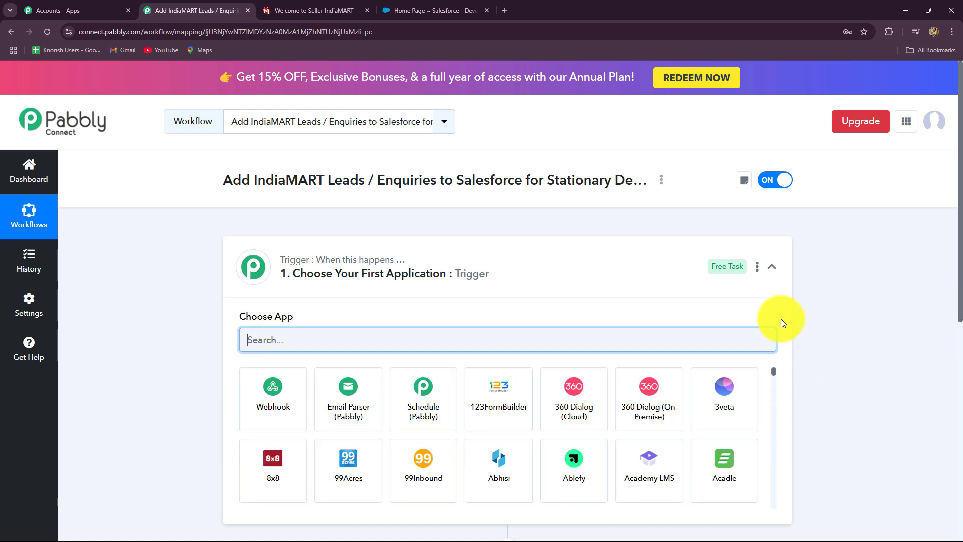
- Find IndiaMART by searching for "India" and choose it as the workflow's trigger application
left_click(769, 271)
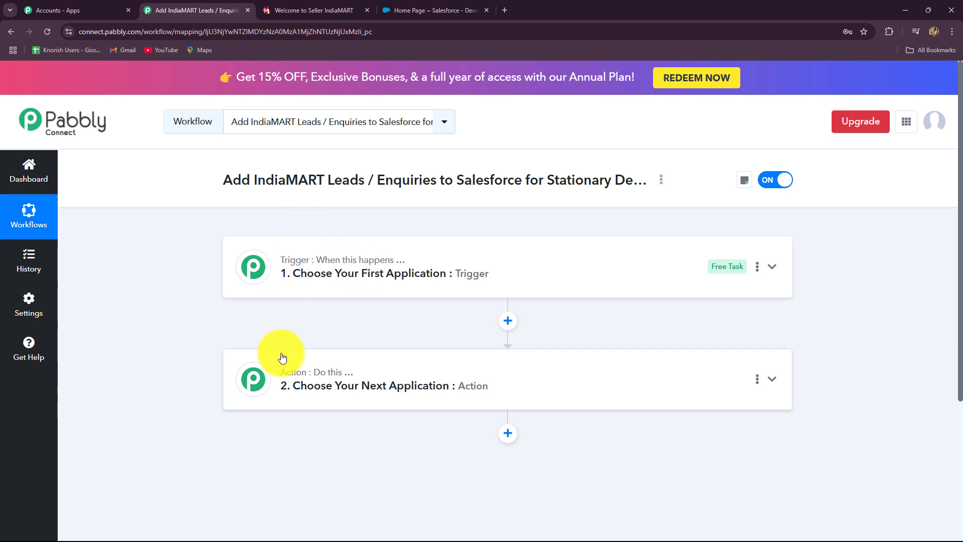
left_click(317, 275)
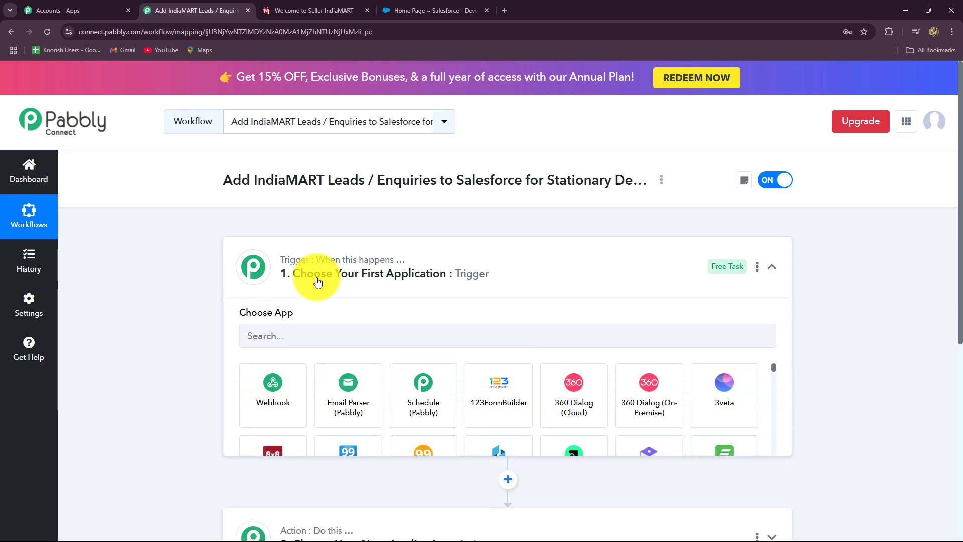
left_click(263, 337)
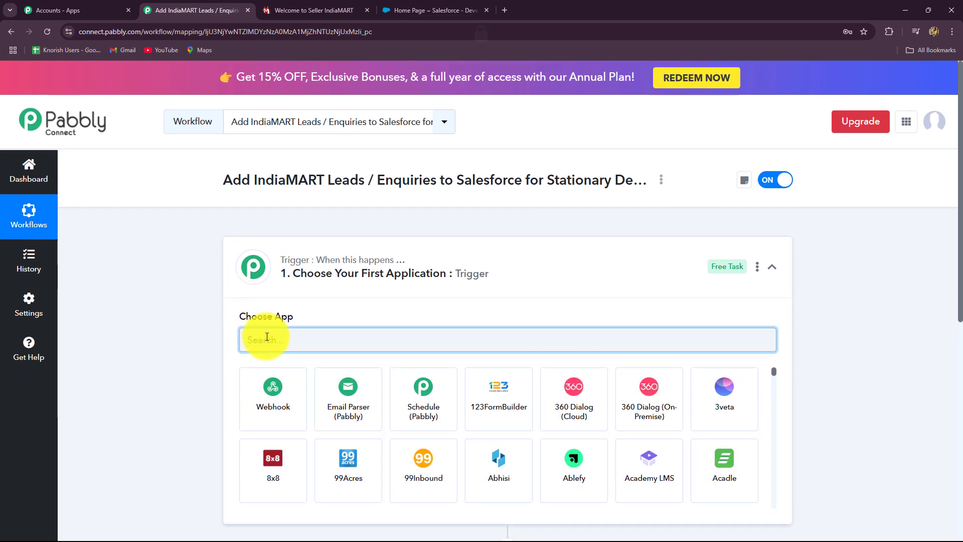
type("India")
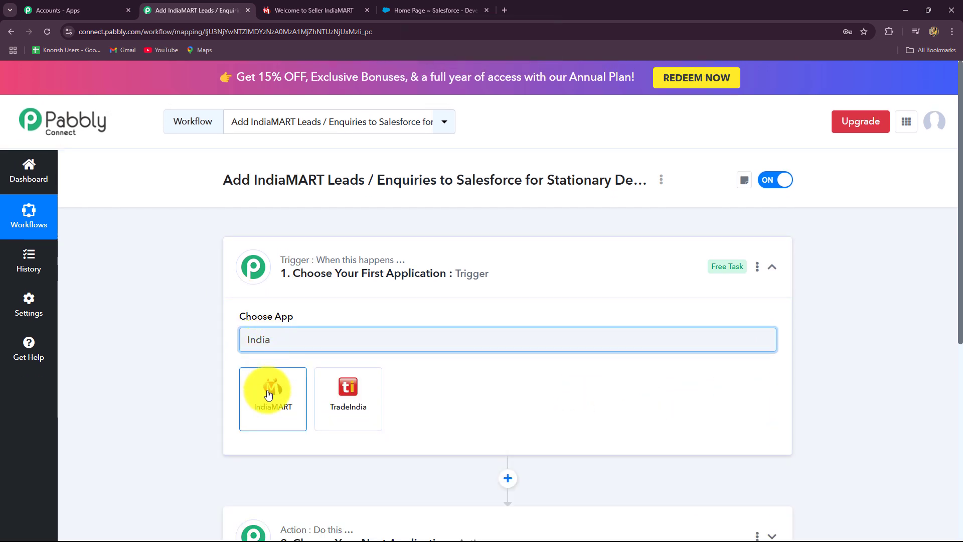
left_click(266, 388)
- Set the IndiaMART trigger event to New Leads
left_click(281, 9)
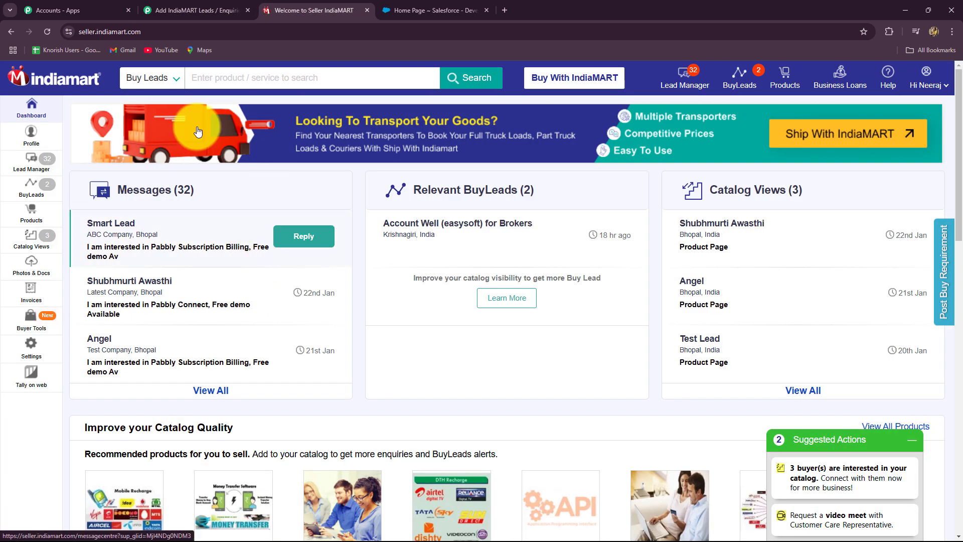
left_click(191, 14)
scroll(230, 354, "down", 3)
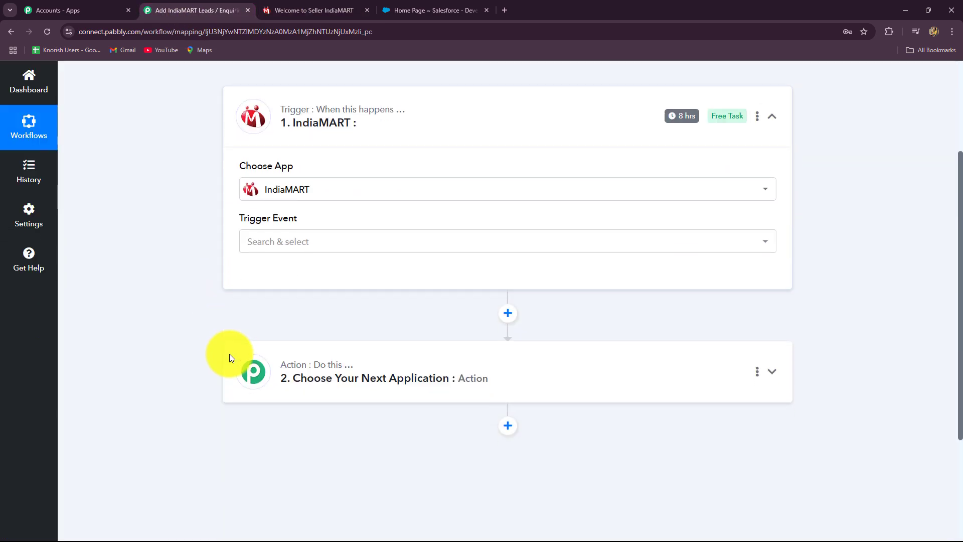
left_click(282, 245)
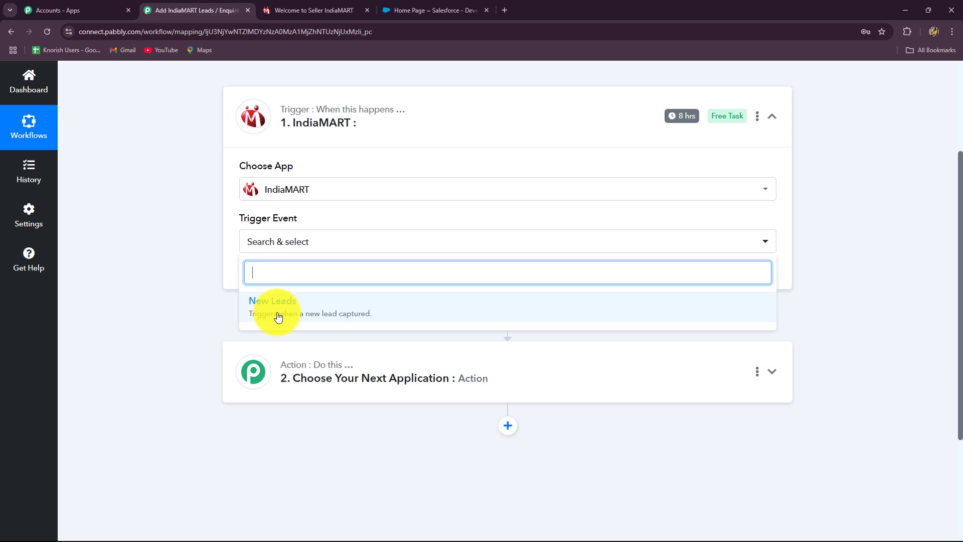
left_click(278, 316)
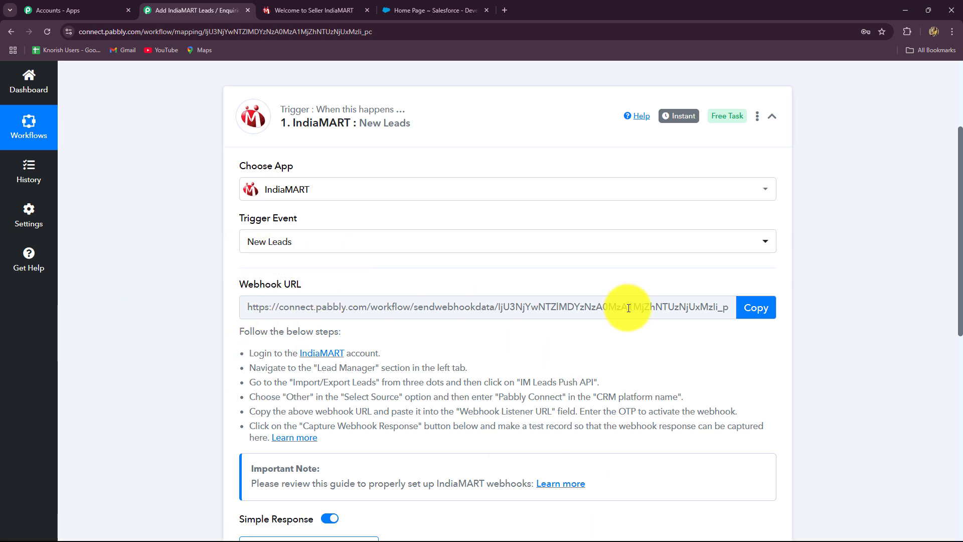
- Review the IndiaMART setup instructions and copy the trigger's webhook URL
left_click_drag(243, 354, 370, 451)
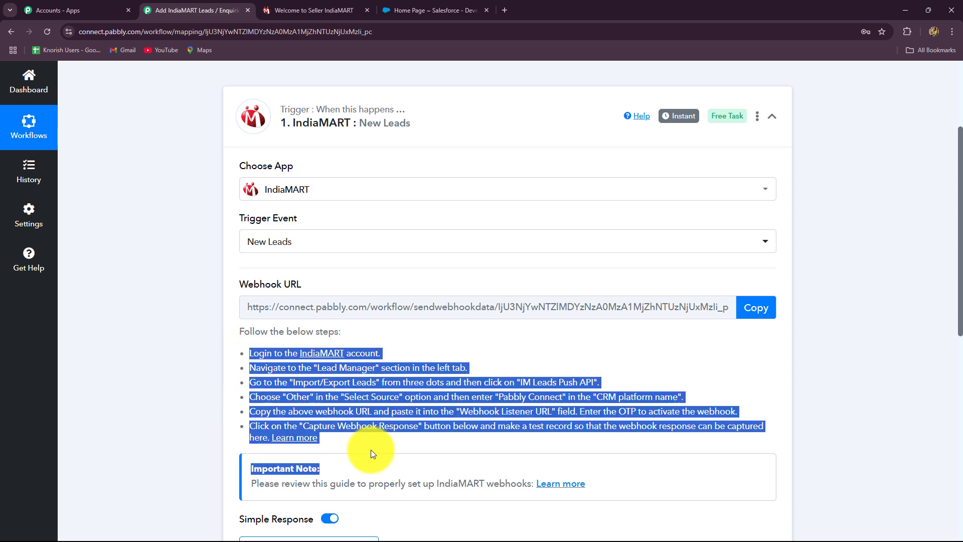
left_click(172, 395)
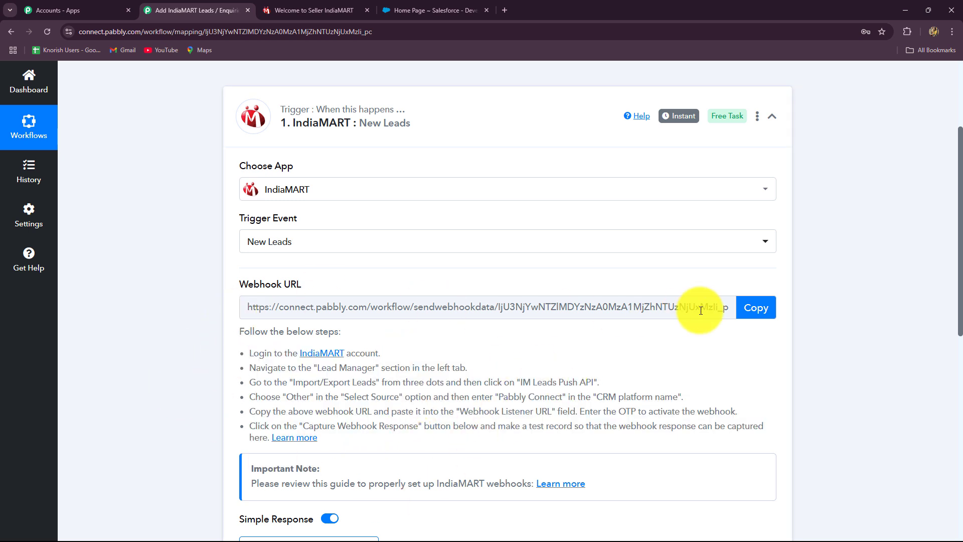
left_click(308, 10)
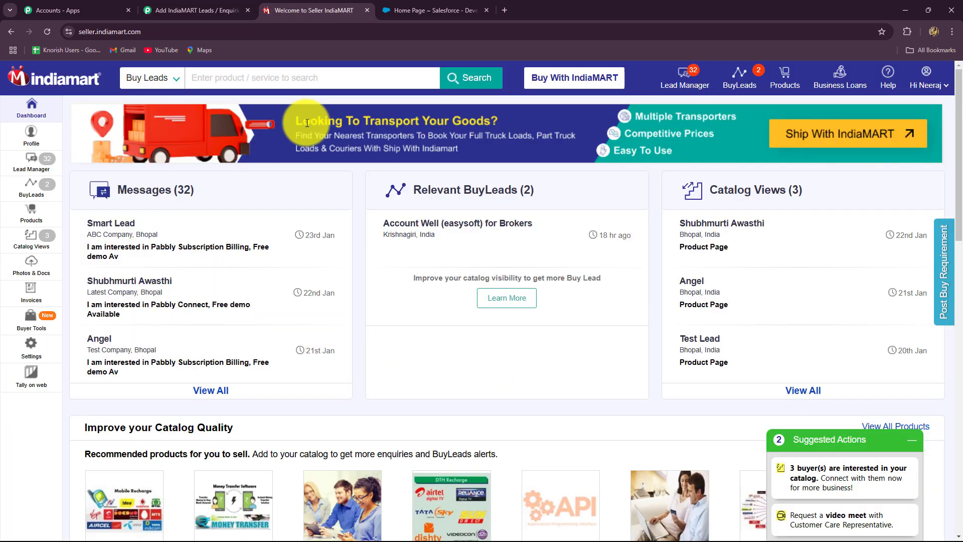
left_click(205, 10)
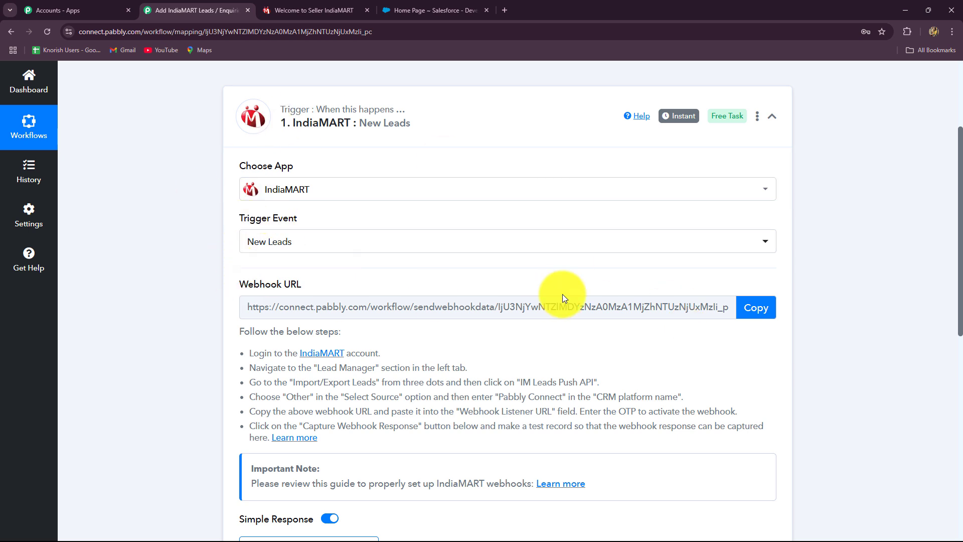
left_click(757, 315)
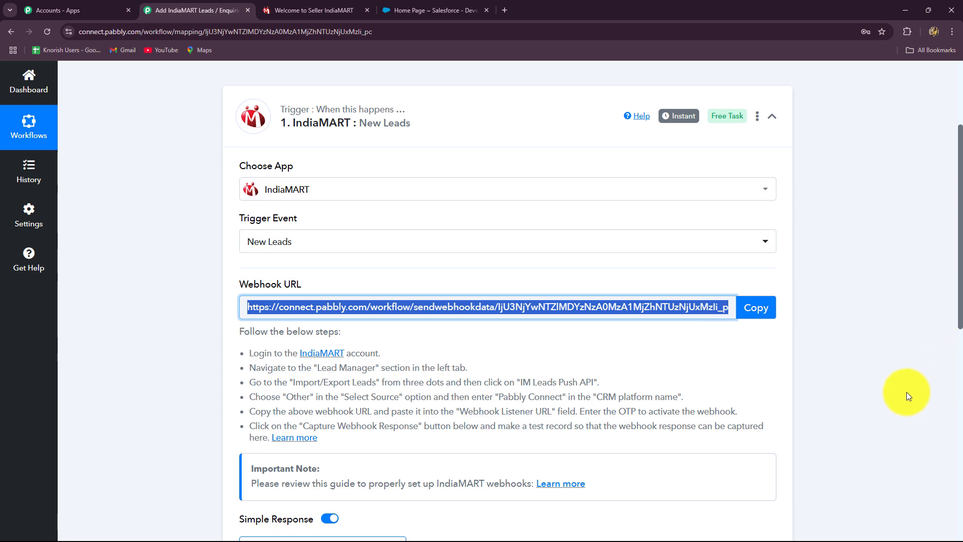
- In IndiaMART's Lead Manager, open the Push API integration for exporting leads and deactivate the existing API
left_click(285, 11)
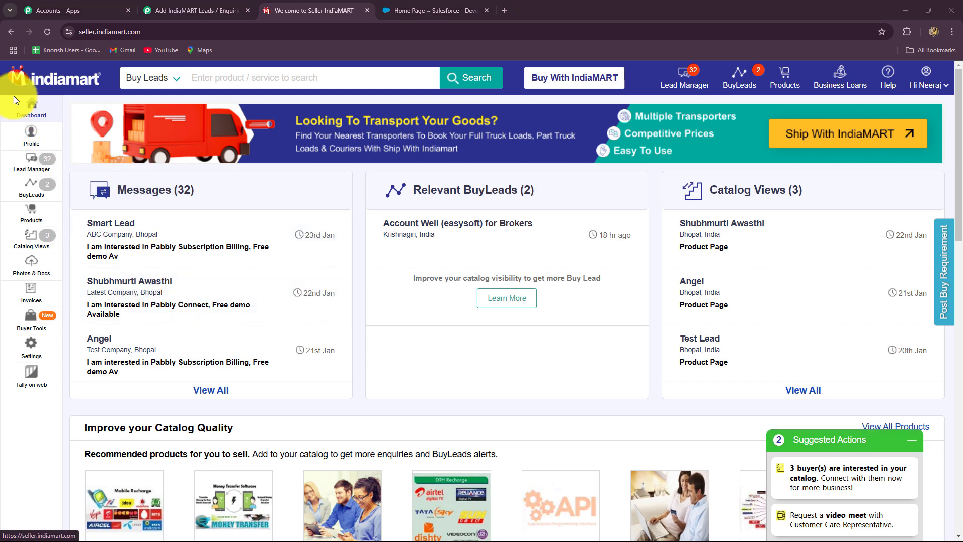
left_click(31, 165)
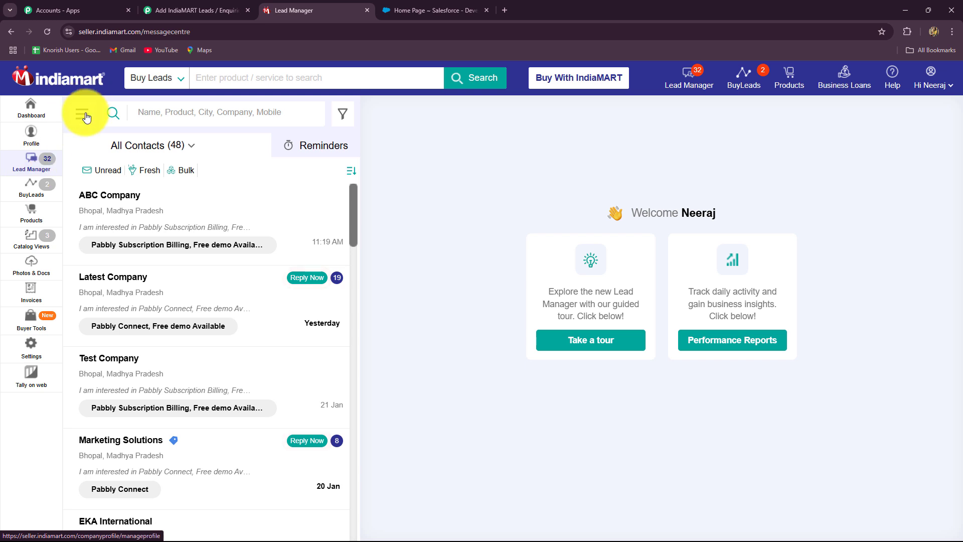
left_click(83, 115)
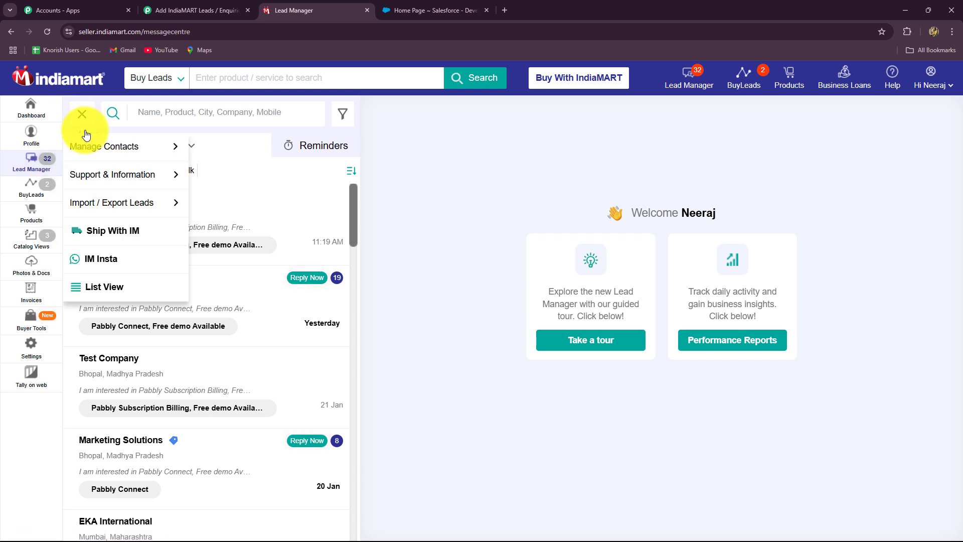
mouse_move(89, 205)
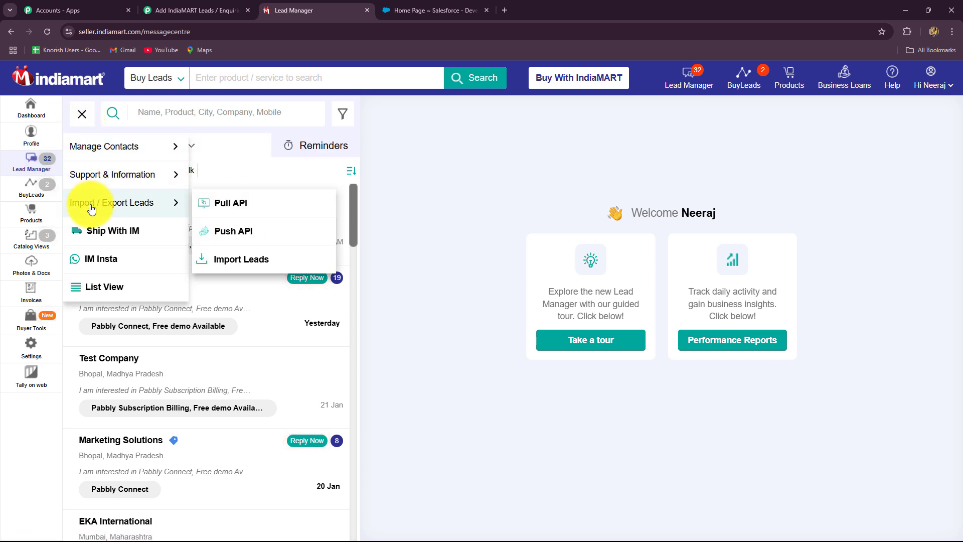
left_click(238, 240)
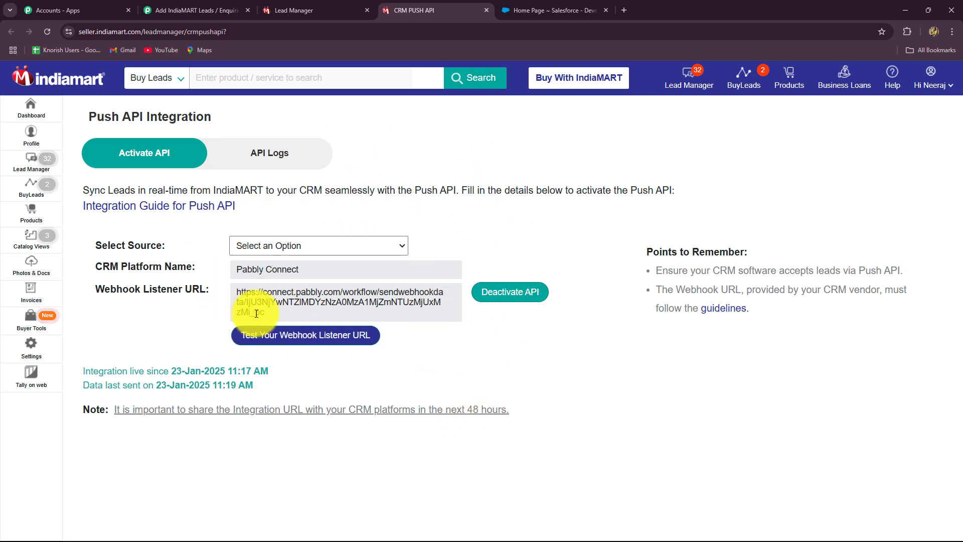
left_click(504, 300)
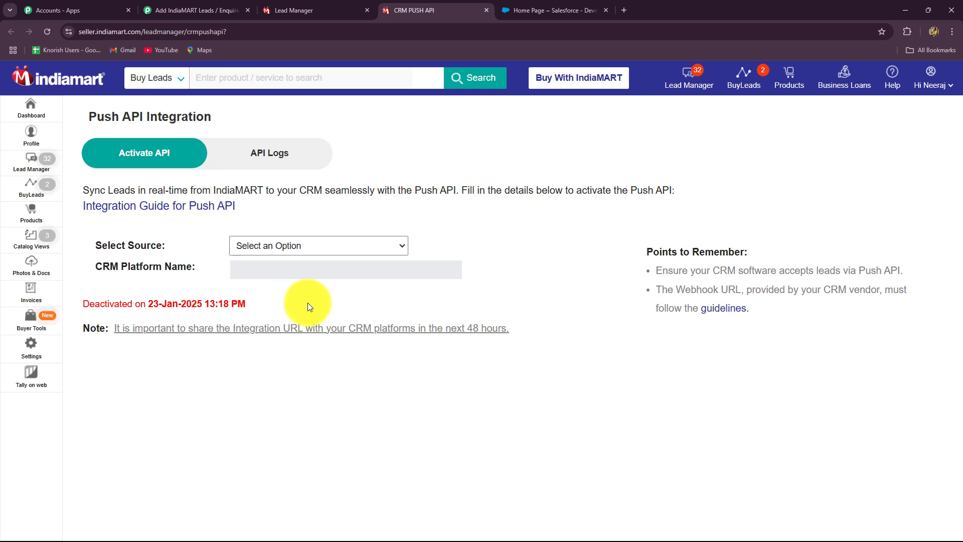
- Set the Push API source to Other and save the webhook listener with platform name Pabbly Connect and the copied webhook URL
left_click(265, 245)
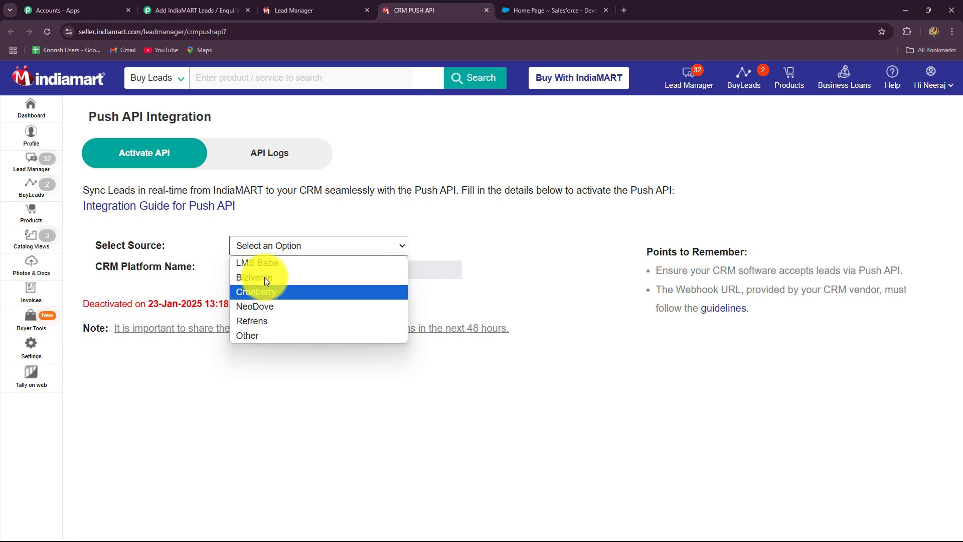
left_click(255, 336)
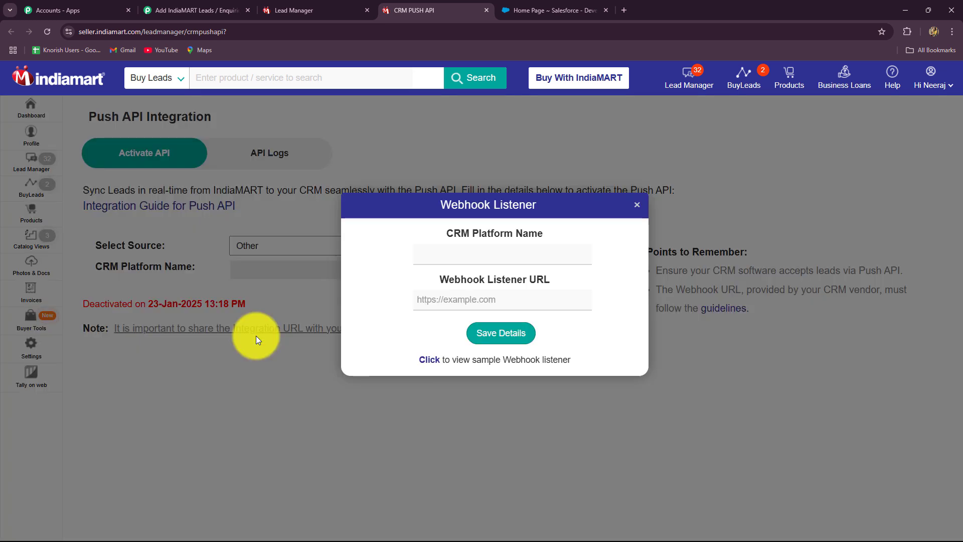
left_click(431, 255)
left_click(489, 278)
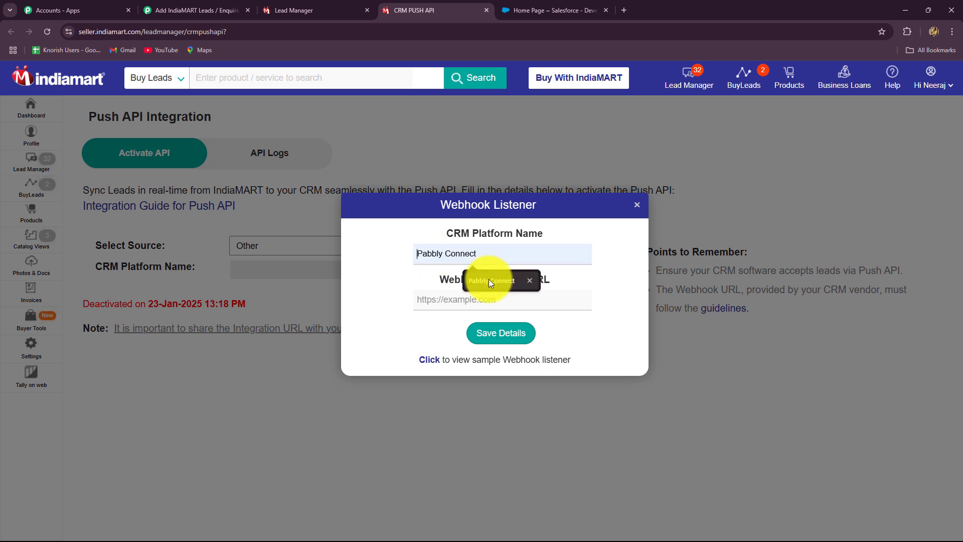
left_click(429, 298)
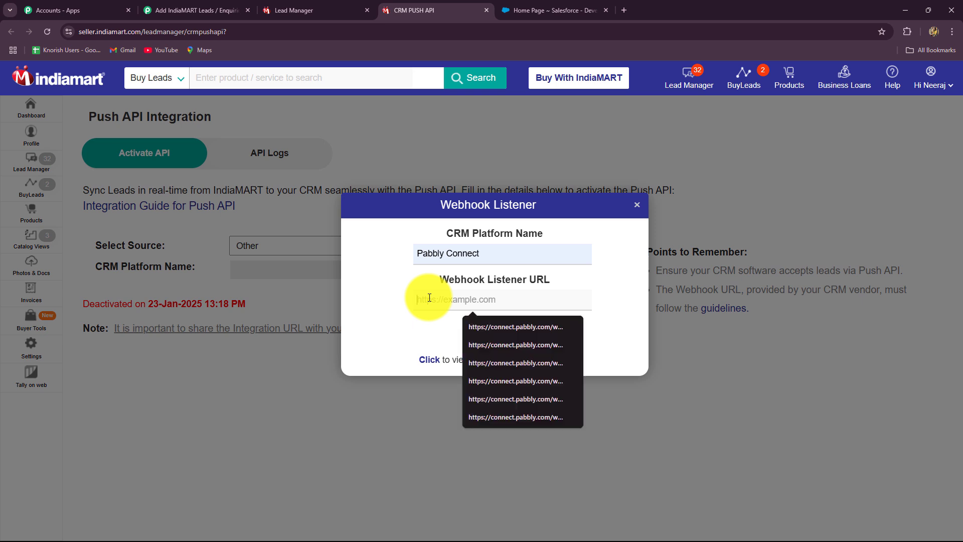
key("ctrl+v")
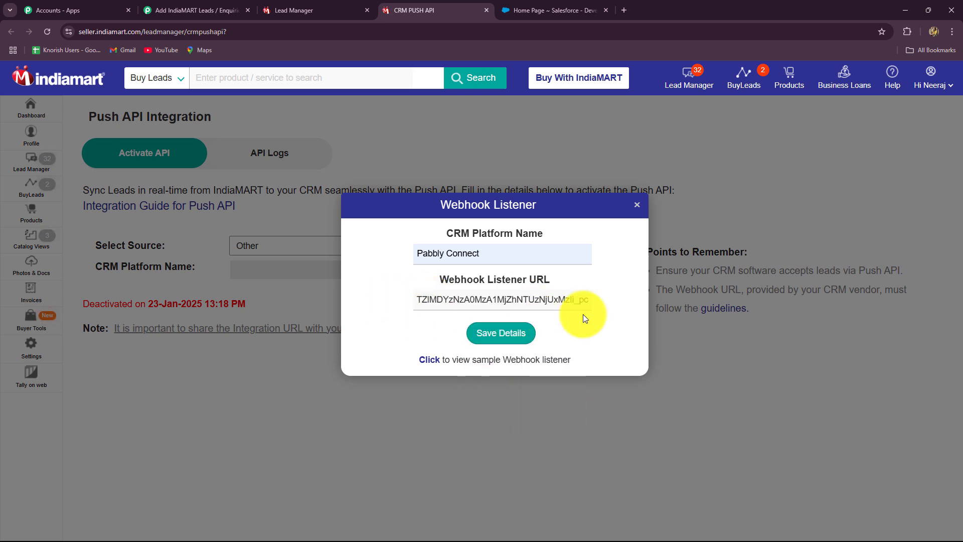
left_click(500, 334)
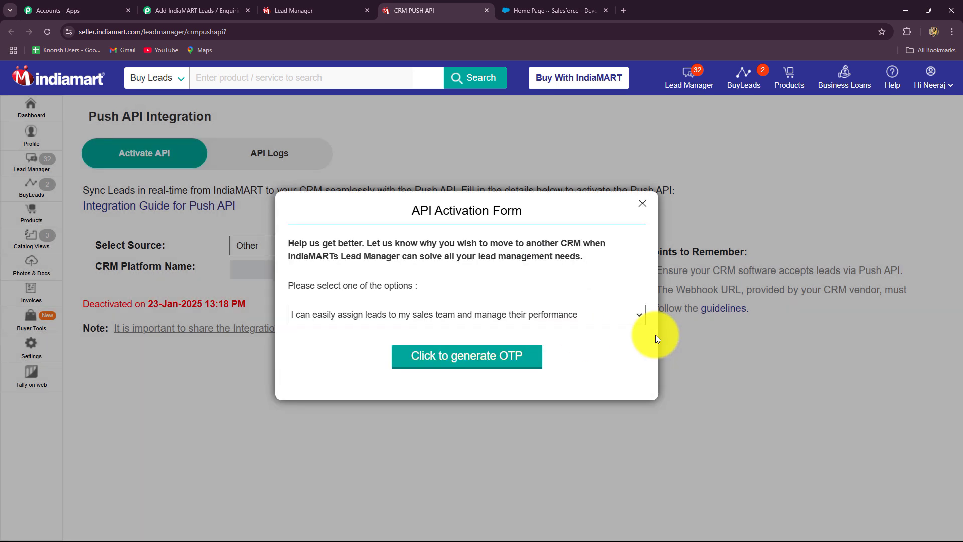
- Give "I feel that I can permanently save the leads from IndiaMART and view later" as the API activation reason and request the OTP
left_click(402, 315)
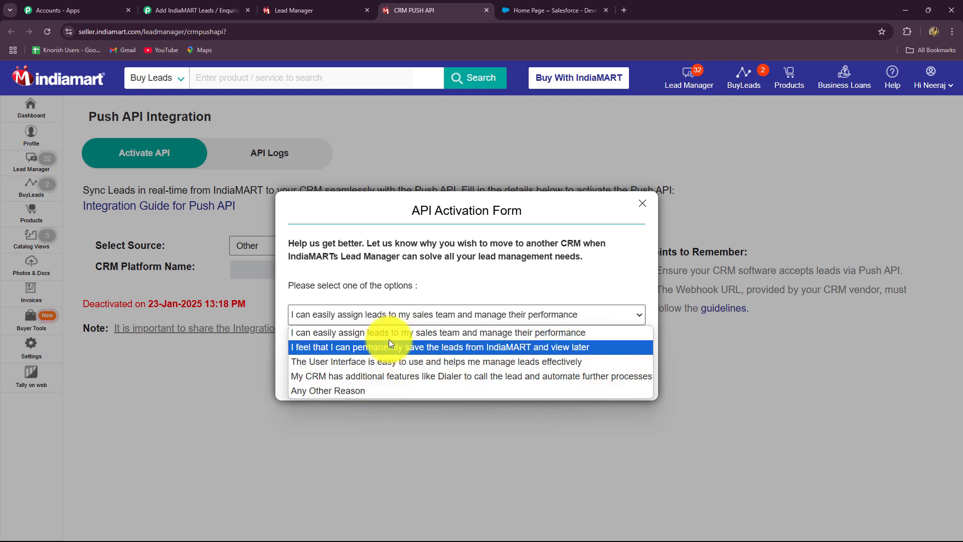
left_click(389, 350)
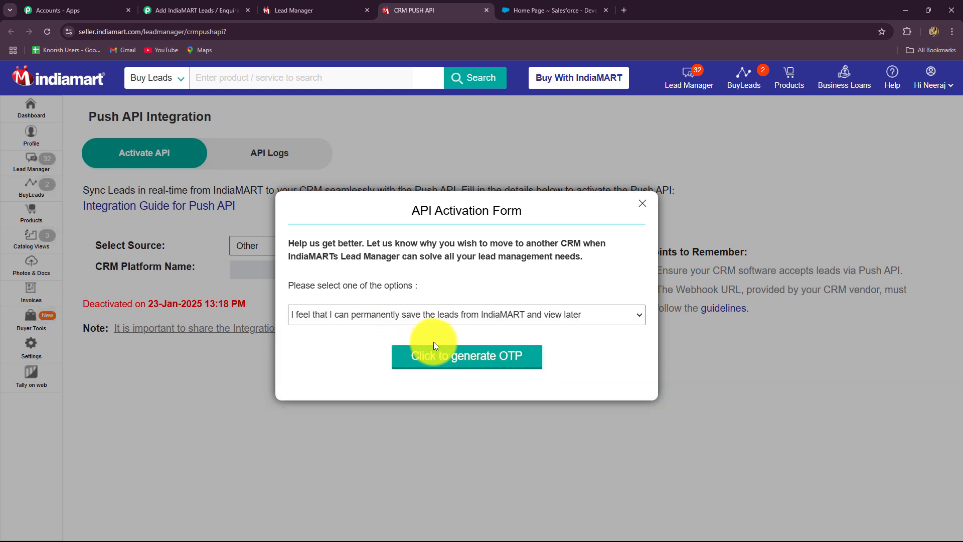
left_click(455, 365)
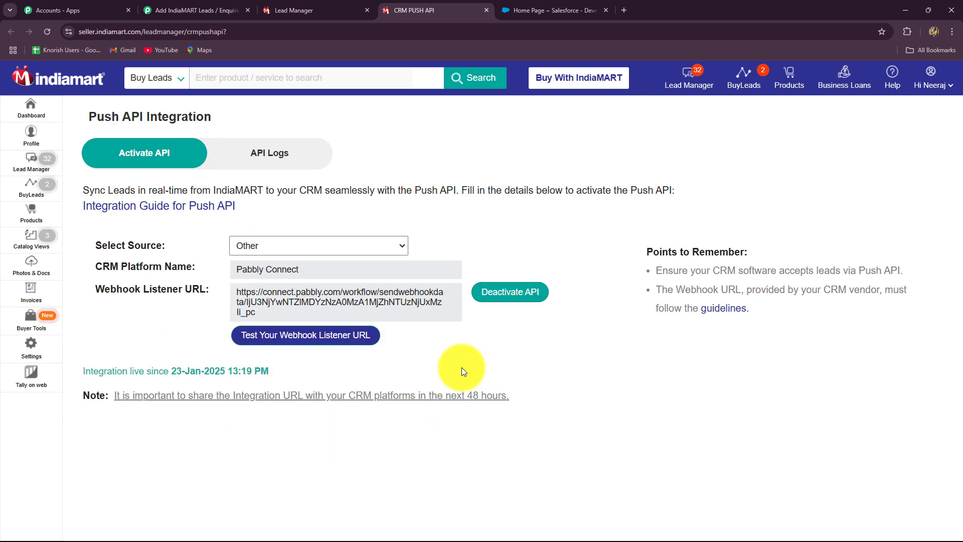
- Return to the Pabbly Connect workflow and examine the IndiaMART trigger's webhook response status and its test submission note
left_click(170, 10)
left_click(774, 123)
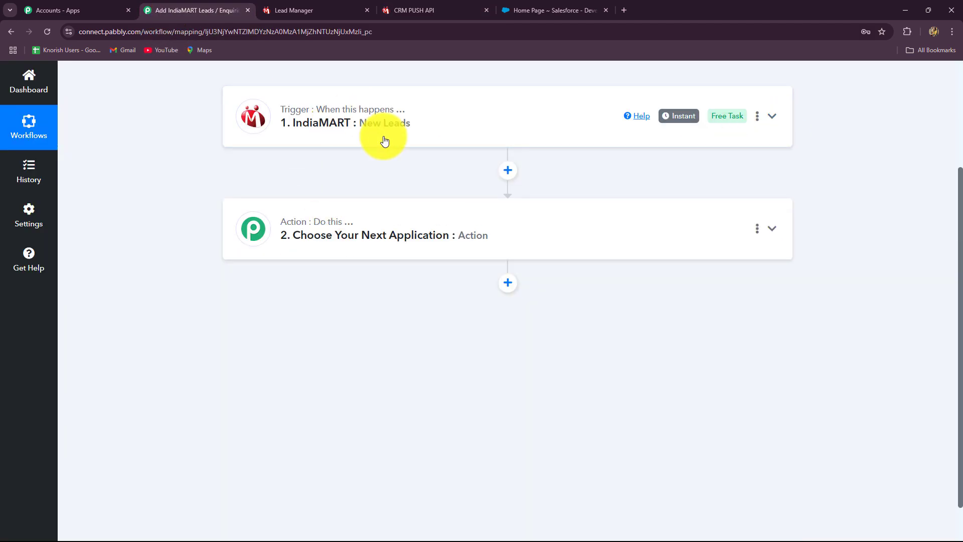
left_click(397, 135)
scroll(162, 297, "up", 1)
scroll(170, 359, "down", 3)
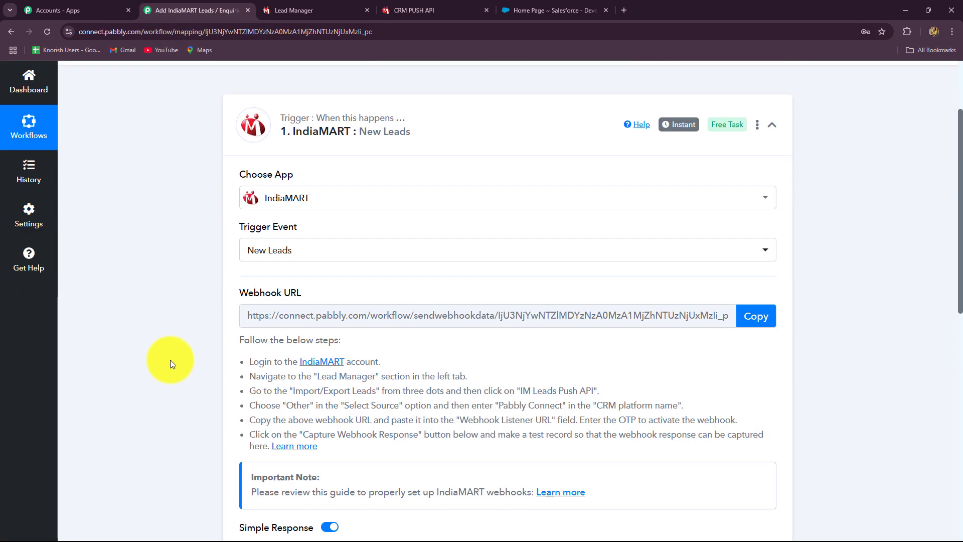
scroll(172, 379, "down", 1)
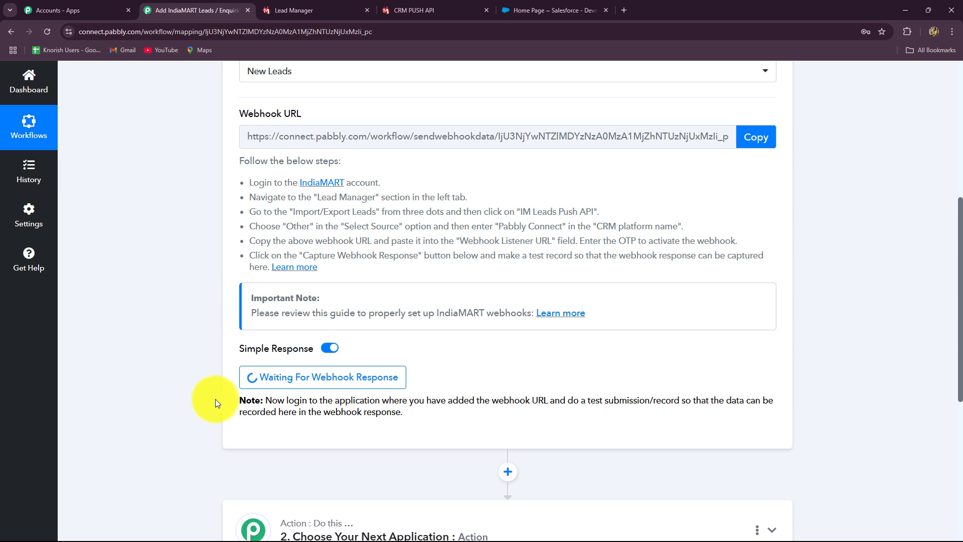
triple_click(356, 406)
left_click(158, 401)
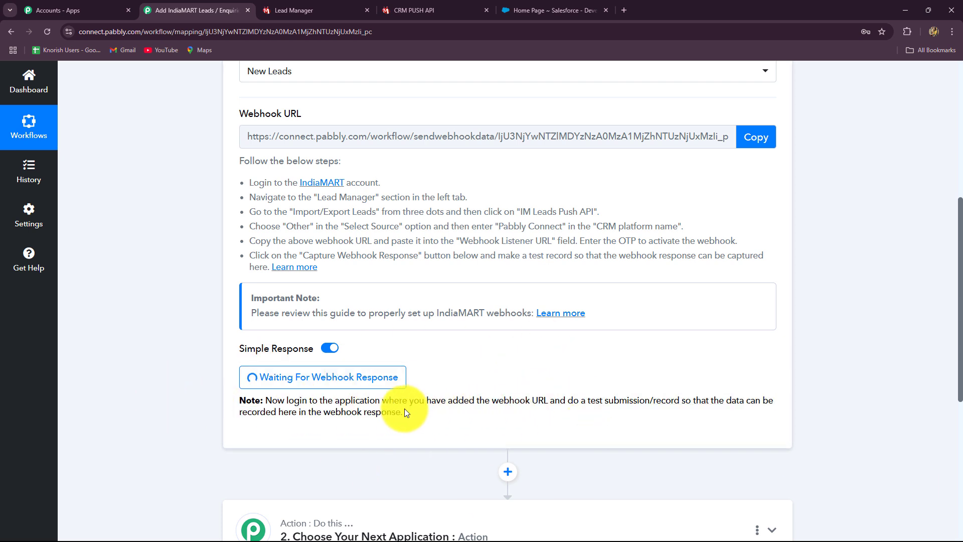
left_click_drag(308, 400, 452, 423)
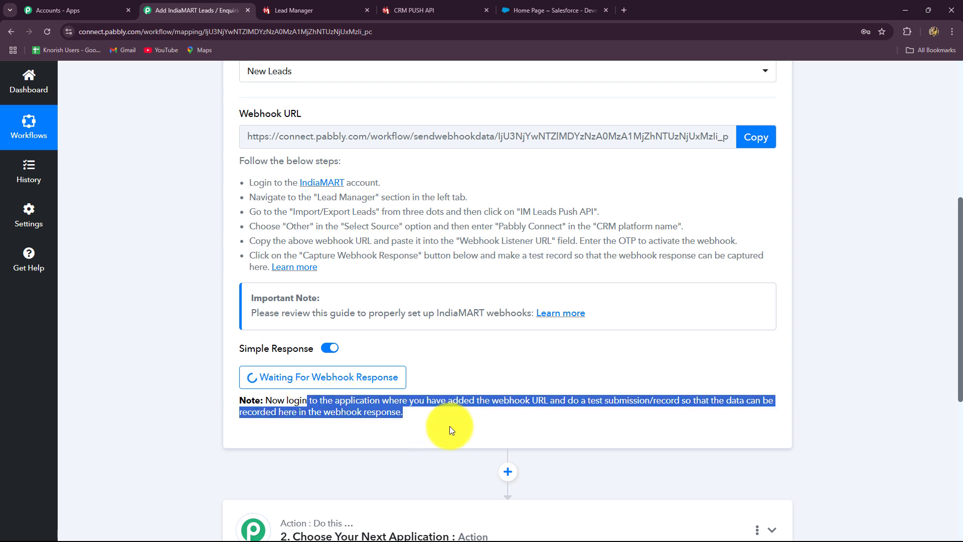
left_click(449, 426)
scroll(449, 425, "up", 1)
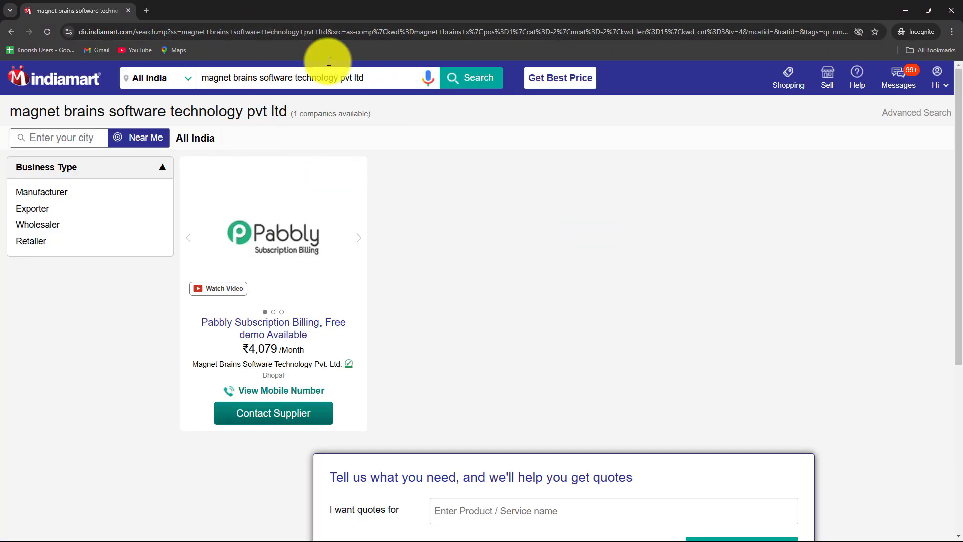
- Start a test supplier enquiry for Pabbly Subscription Billing on IndiaMART with Single User edition, 1 Year license and Invoicing
left_click(231, 419)
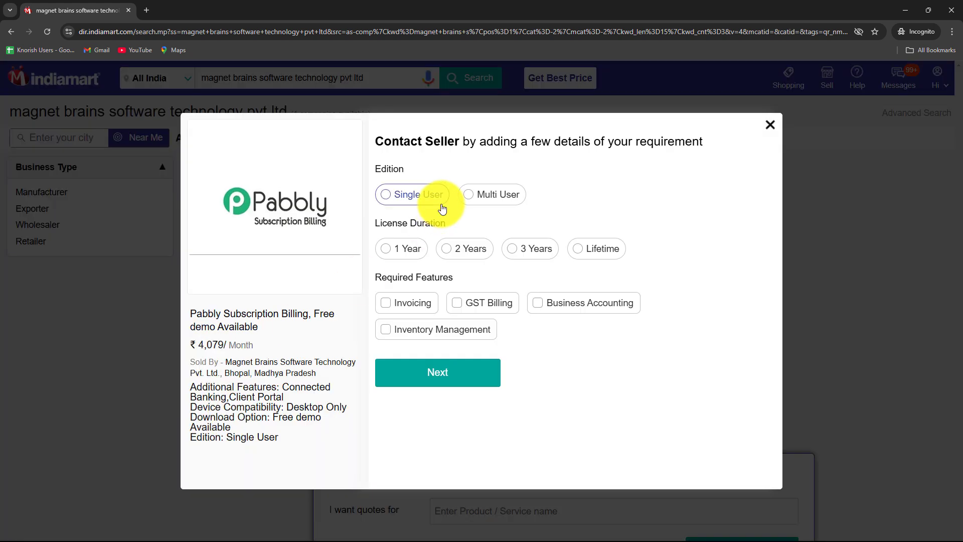
left_click(391, 195)
left_click(401, 256)
left_click(404, 303)
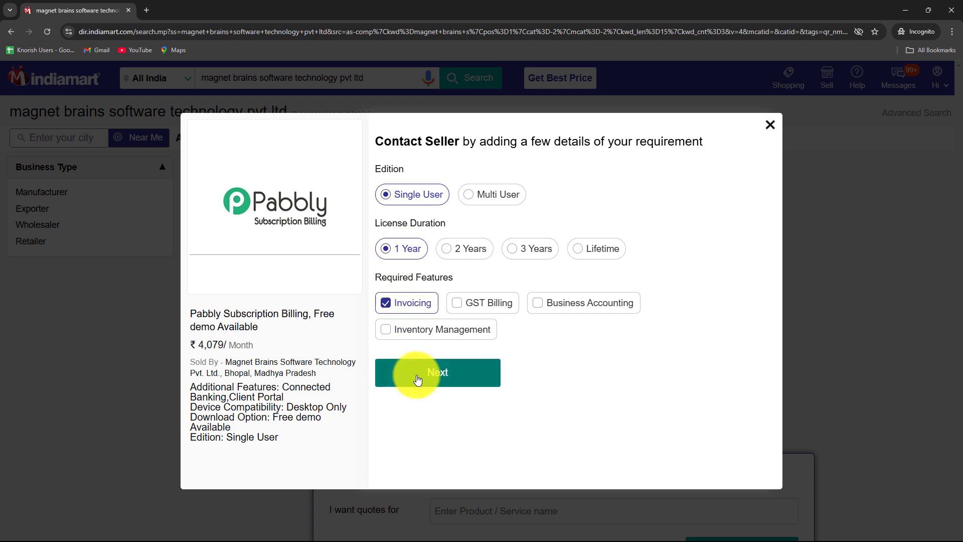
left_click(422, 372)
- Submit the enquiry requesting customized stationery design services for corporate gifts (notebooks, pens, and letterheads), with design options, pricing and delivery time, and dismiss the confirmation
type("We are looking for customized stationery design services for corporate gifts (notebooks, pens, and letterheads). The design should be elegant and professional, reflecting our brand image. Please share details regarding the design options, pricing, and delivery time.")
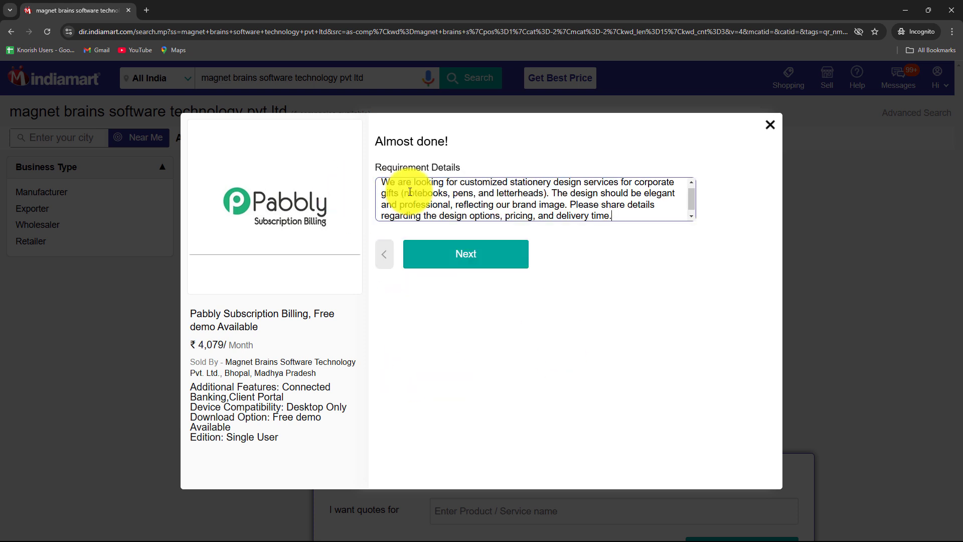
scroll(410, 191, "up", 1)
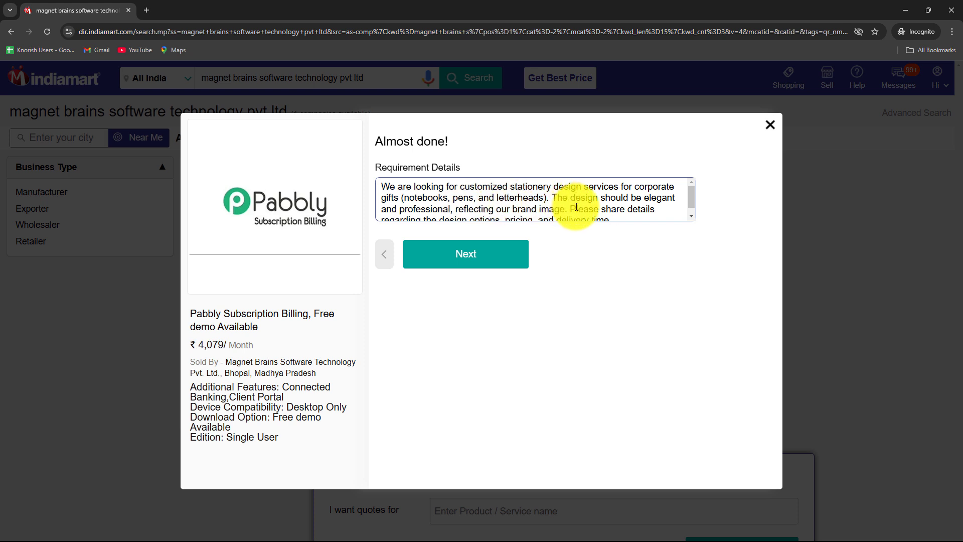
scroll(527, 208, "down", 1)
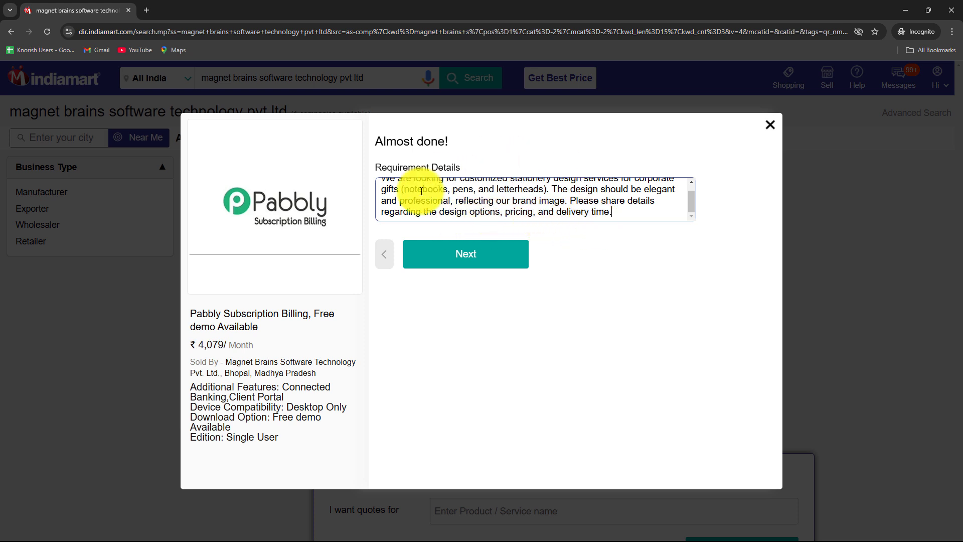
left_click(508, 253)
left_click(475, 251)
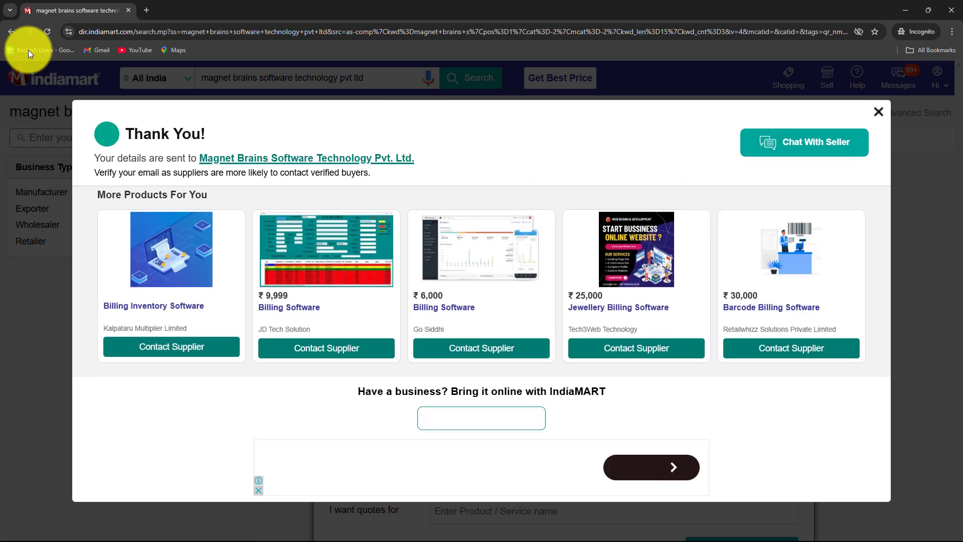
left_click(877, 113)
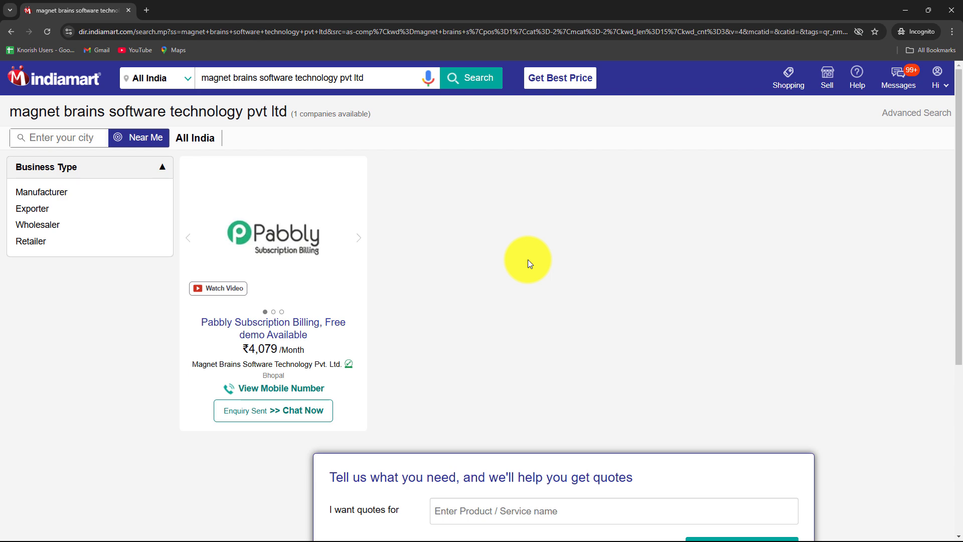
- Open the newest ABC Company enquiry in the seller's Lead Manager and check its requirement message
left_click(943, 9)
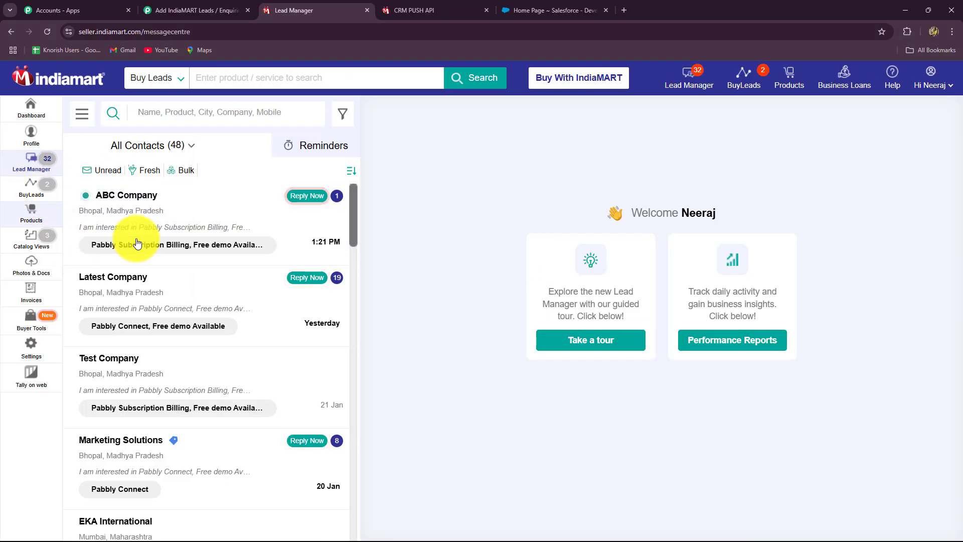
left_click(110, 201)
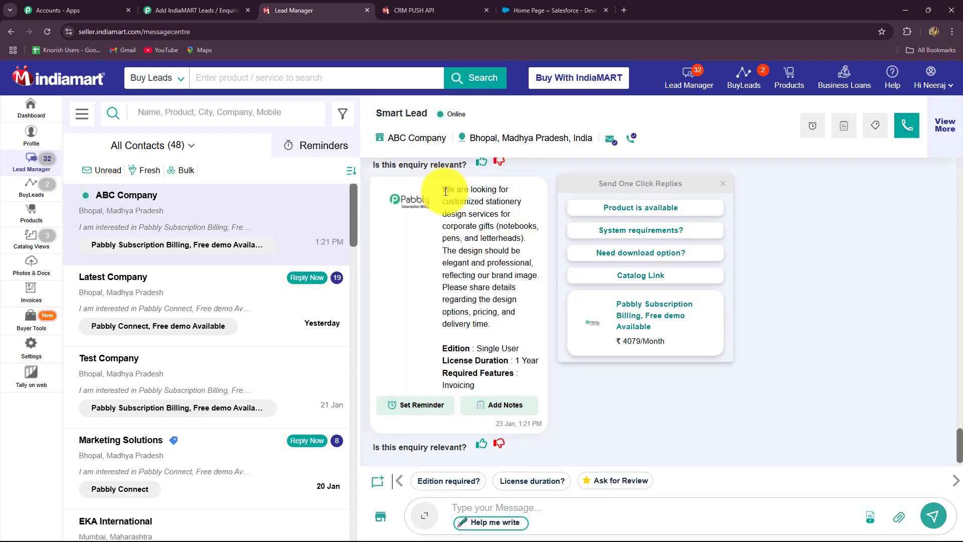
left_click_drag(445, 191, 464, 382)
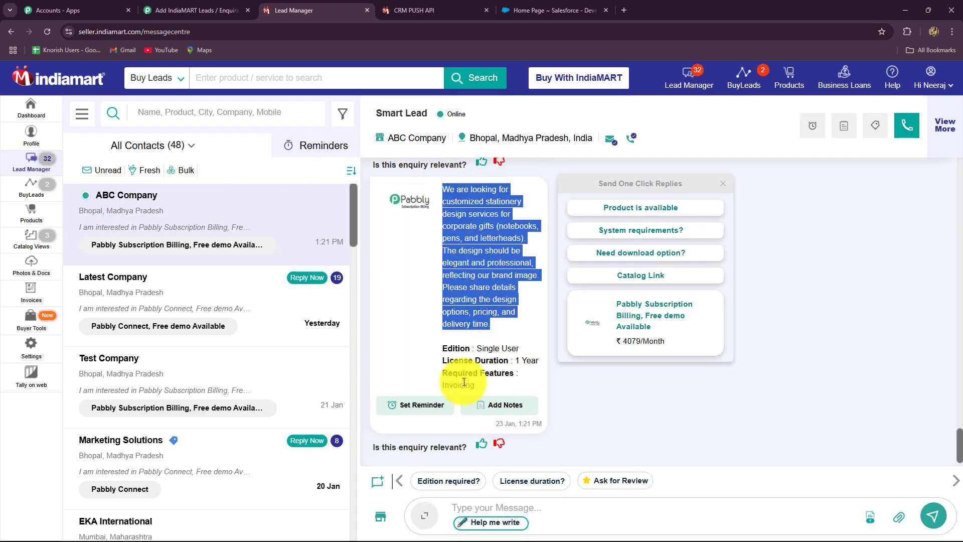
- Return to the Pabbly Connect workflow and examine the captured IndiaMART response's status, query ID, subject and sender state
left_click(185, 14)
scroll(775, 278, "down", 4)
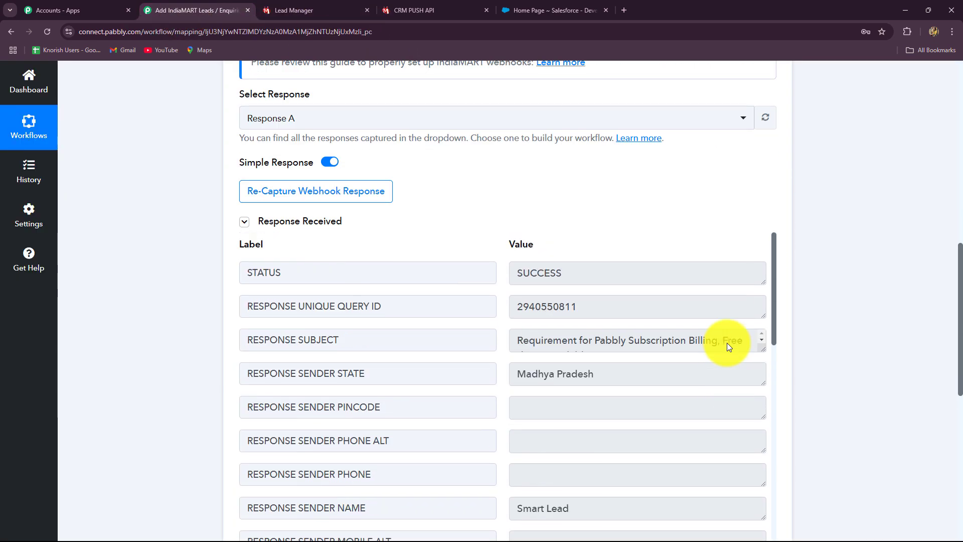
scroll(875, 329, "down", 2)
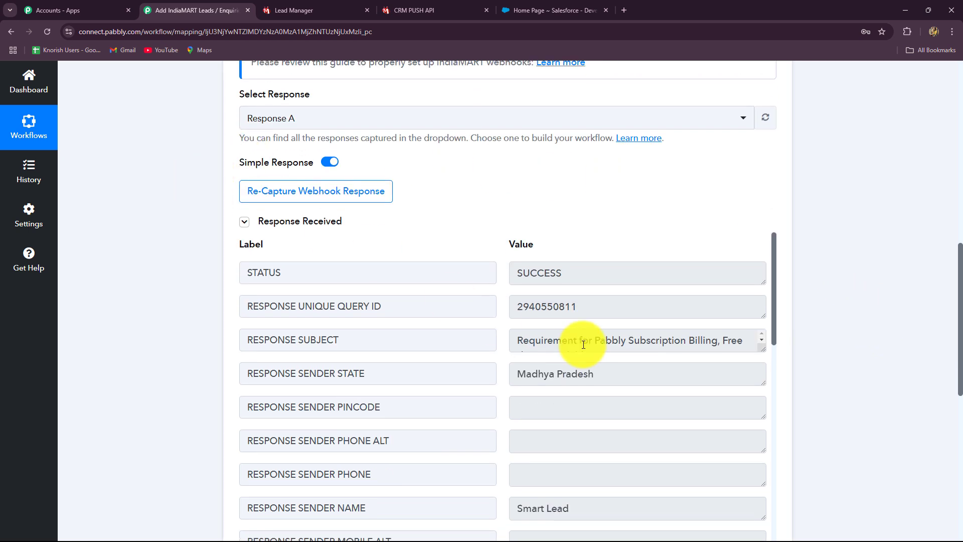
left_click_drag(590, 272, 489, 290)
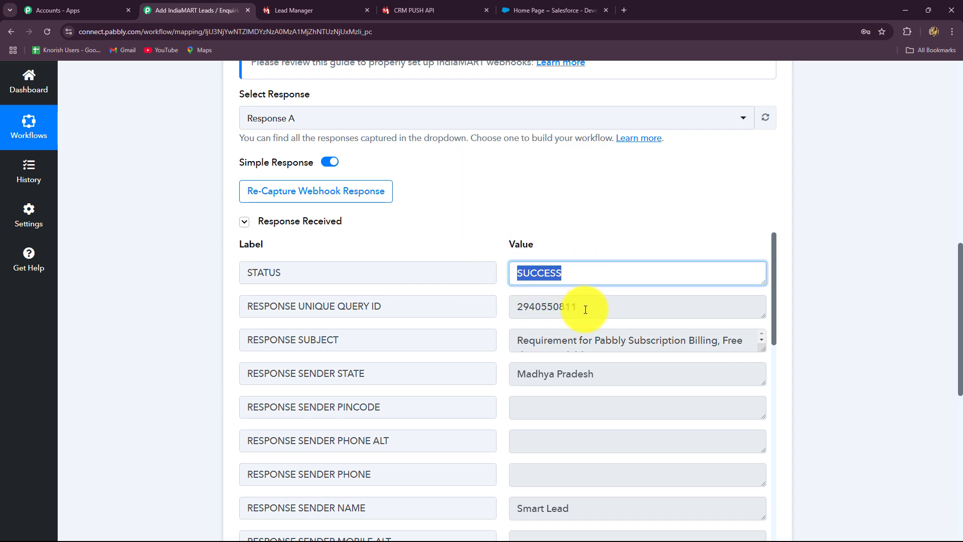
left_click_drag(586, 310, 655, 362)
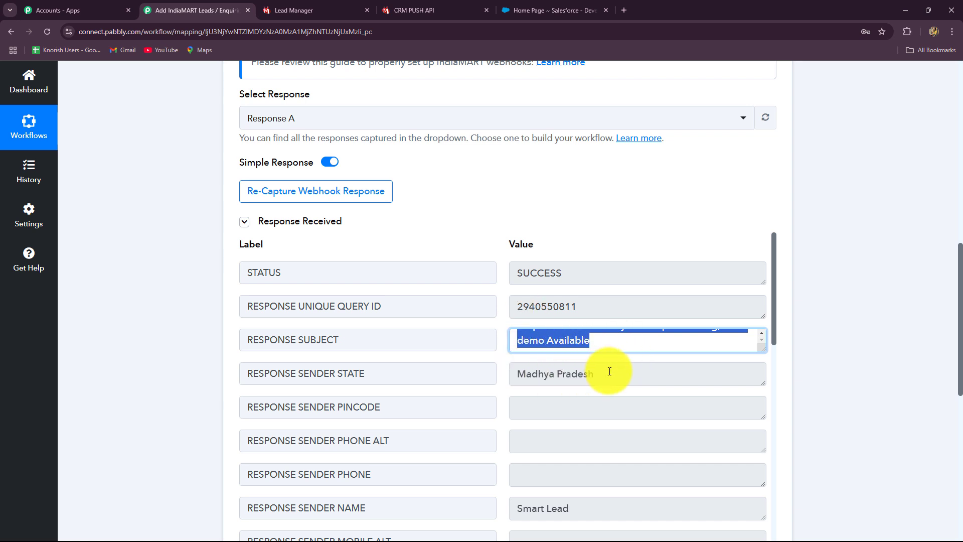
left_click_drag(609, 372, 501, 378)
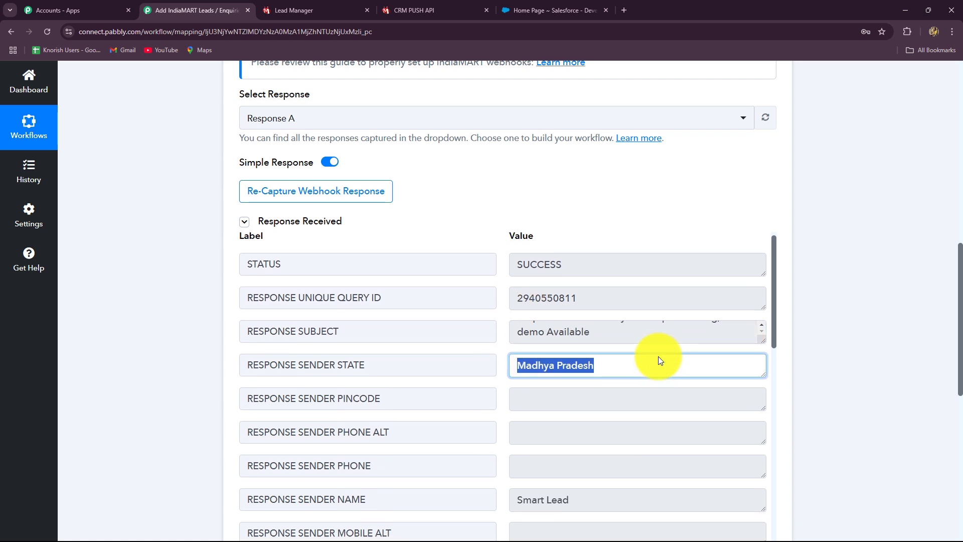
scroll(844, 339, "down", 6)
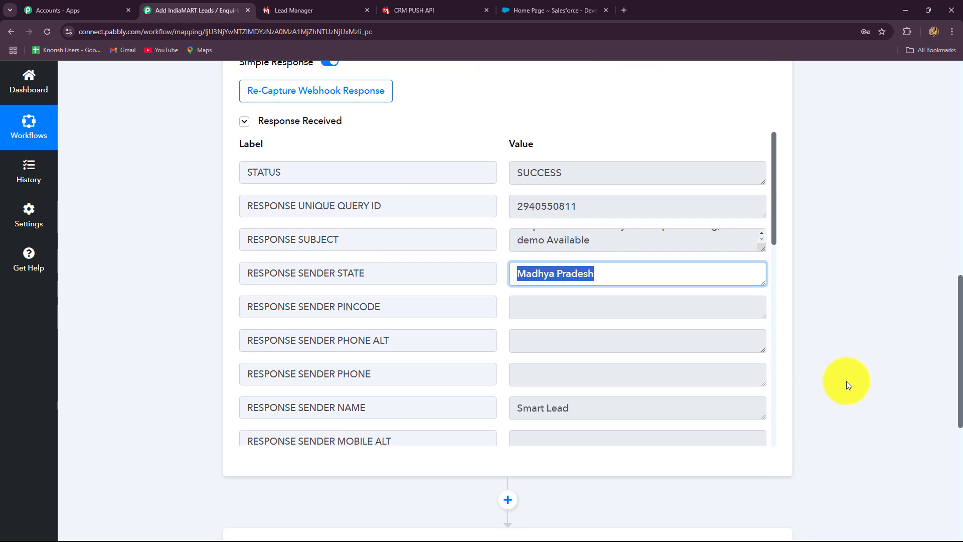
scroll(693, 225, "down", 3)
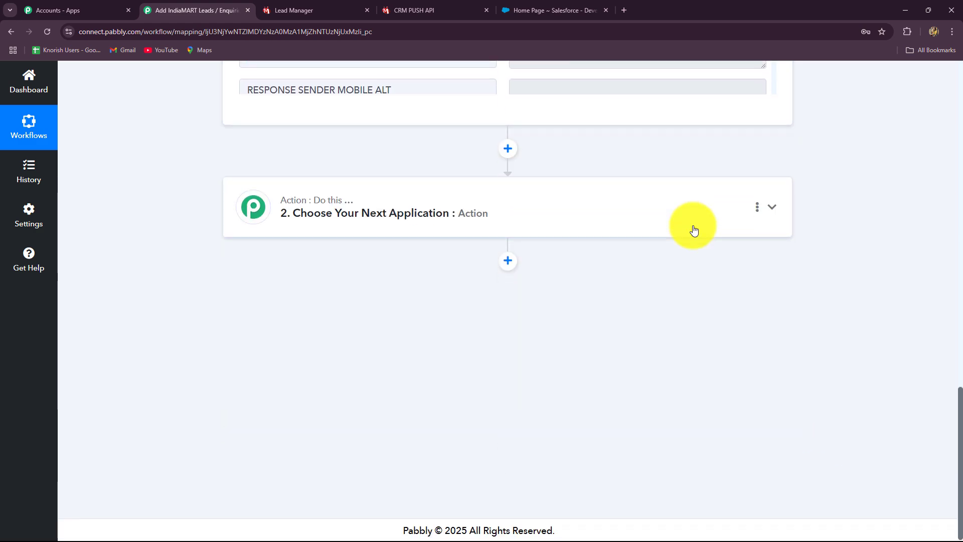
- Examine the remaining captured response fields, including the sender's country, company, city and address, and the query message
scroll(693, 226, "up", 5)
scroll(696, 241, "down", 1)
scroll(696, 246, "down", 7)
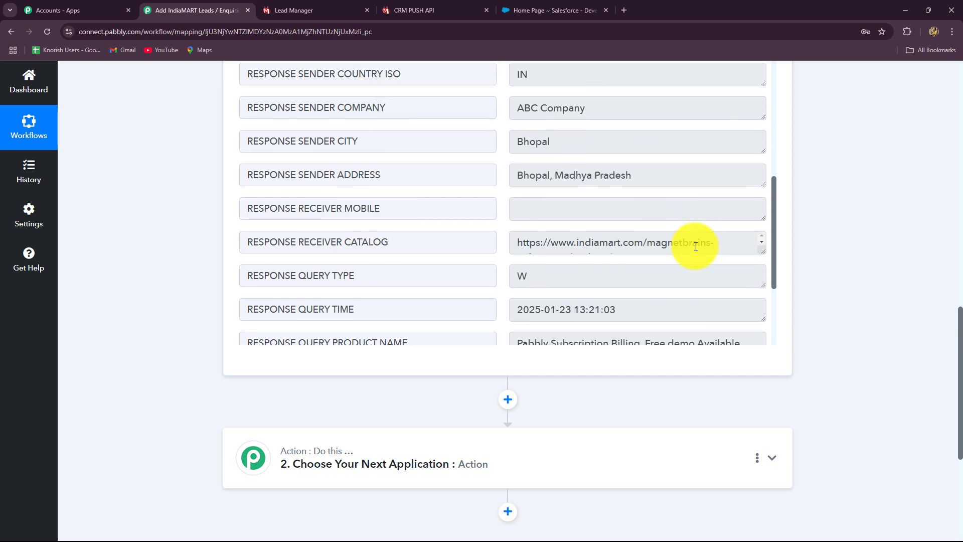
scroll(696, 246, "up", 1)
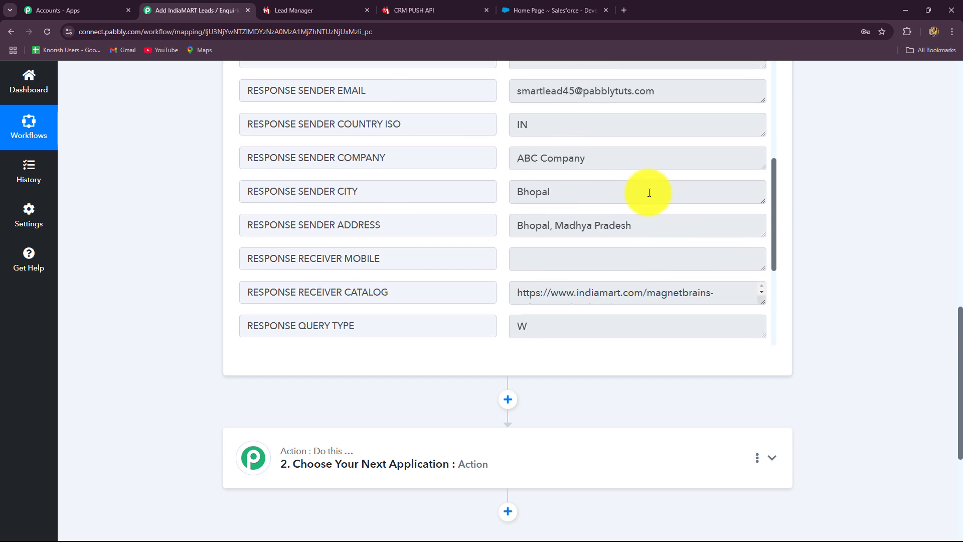
left_click_drag(541, 124, 502, 129)
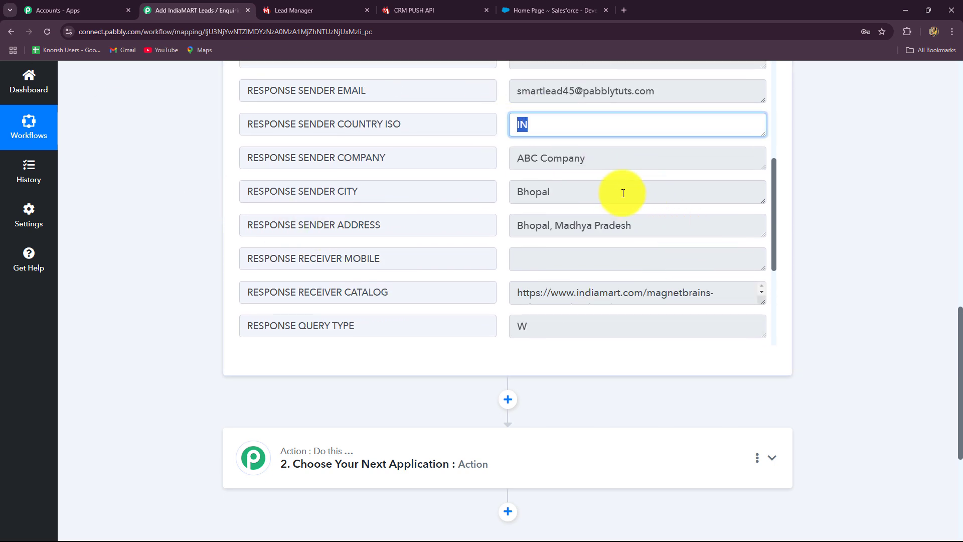
left_click_drag(636, 225, 812, 233)
scroll(522, 251, "down", 4)
left_click(554, 226)
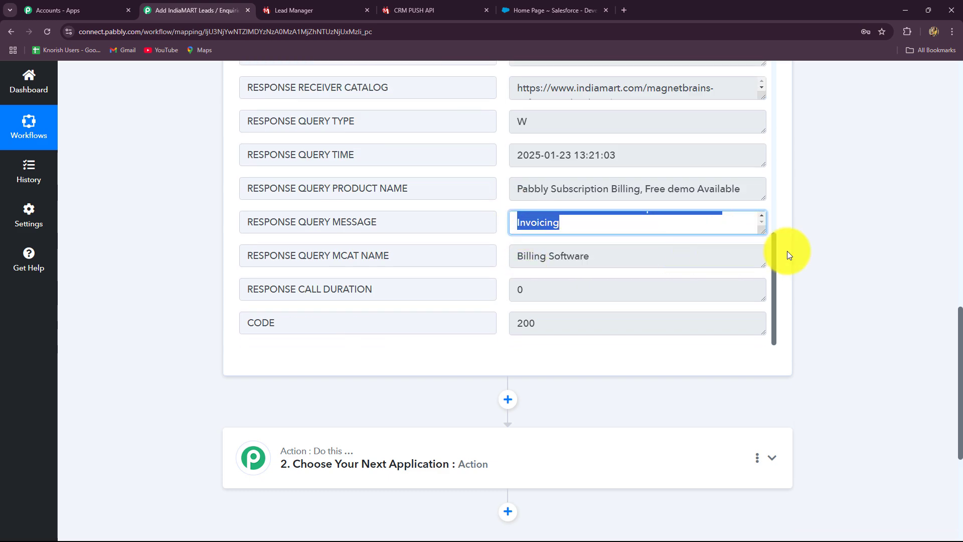
- Collapse the IndiaMART trigger step and open the Leads page in Salesforce
scroll(847, 263, "up", 10)
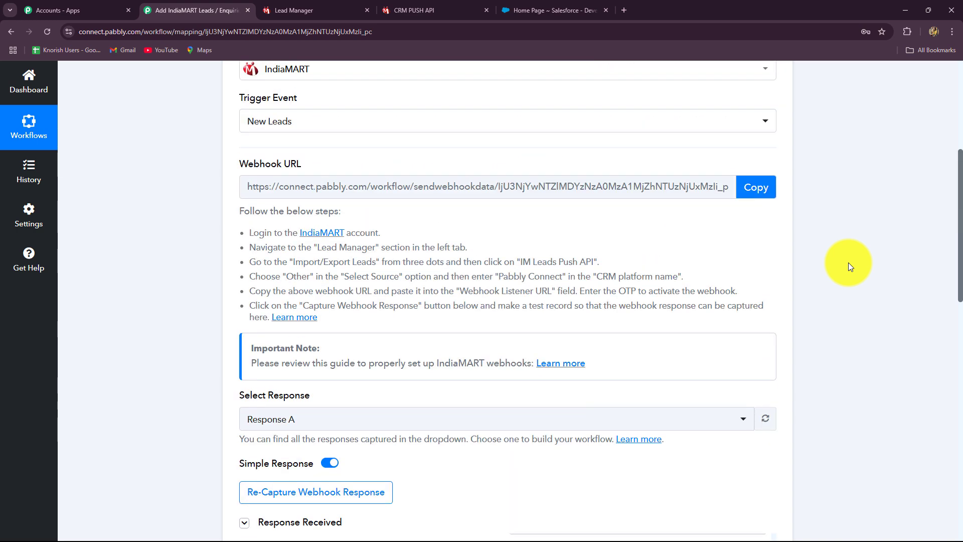
left_click(772, 96)
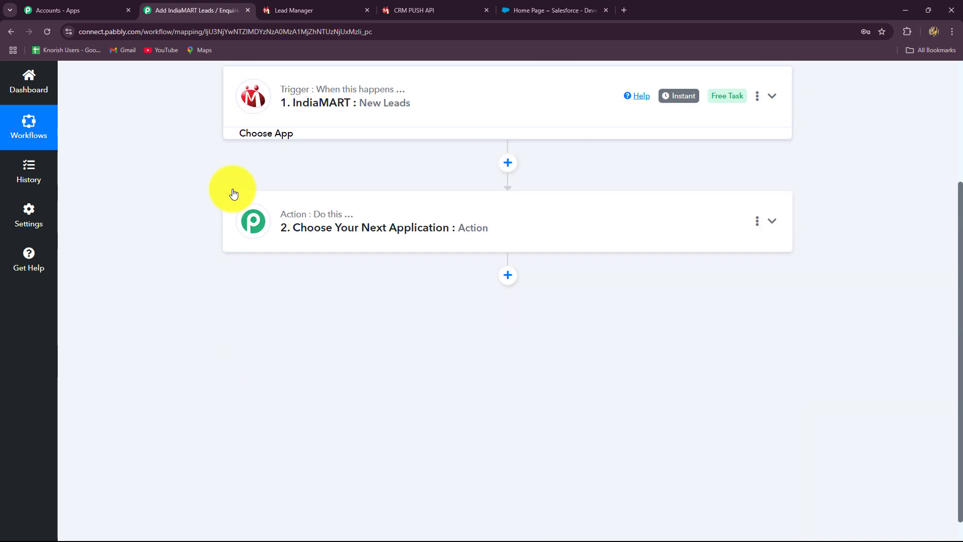
scroll(200, 185, "up", 3)
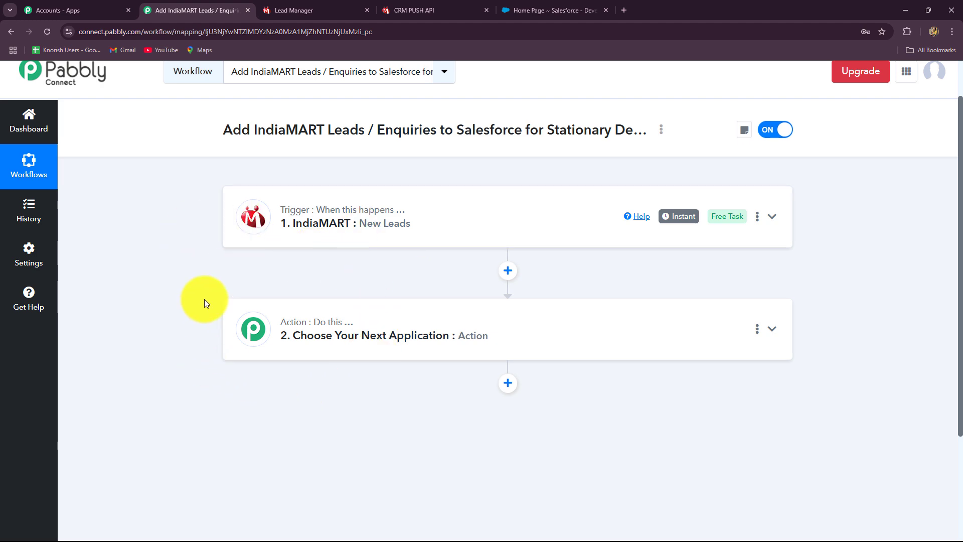
left_click(531, 4)
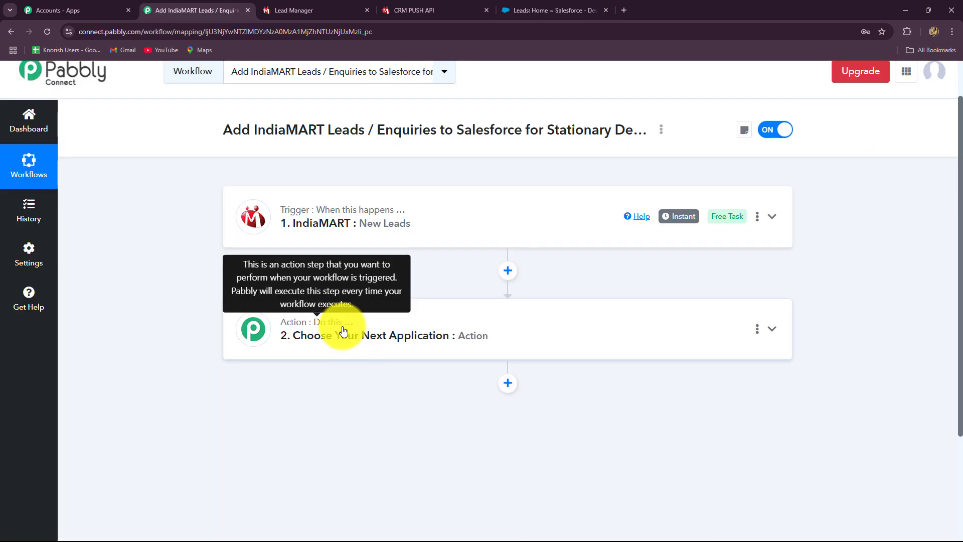
- In the Pabbly Connect workflow, set the second step's action app to Salesforce with the Create Record event
left_click(341, 335)
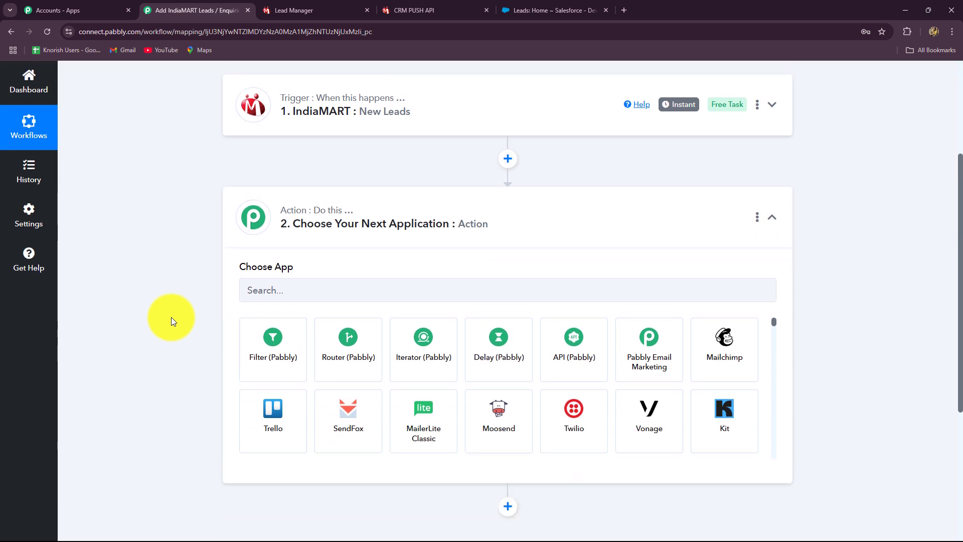
left_click(254, 290)
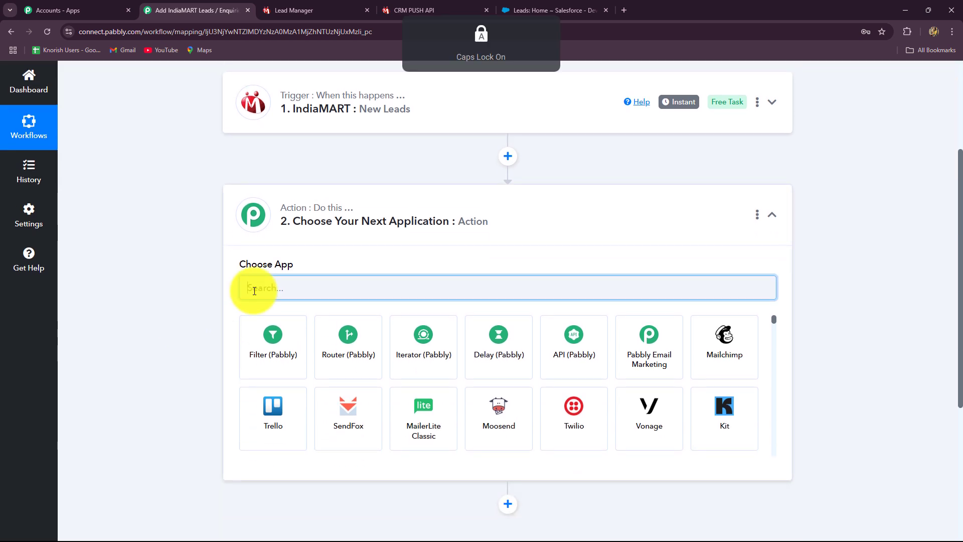
type("Sales")
left_click(443, 354)
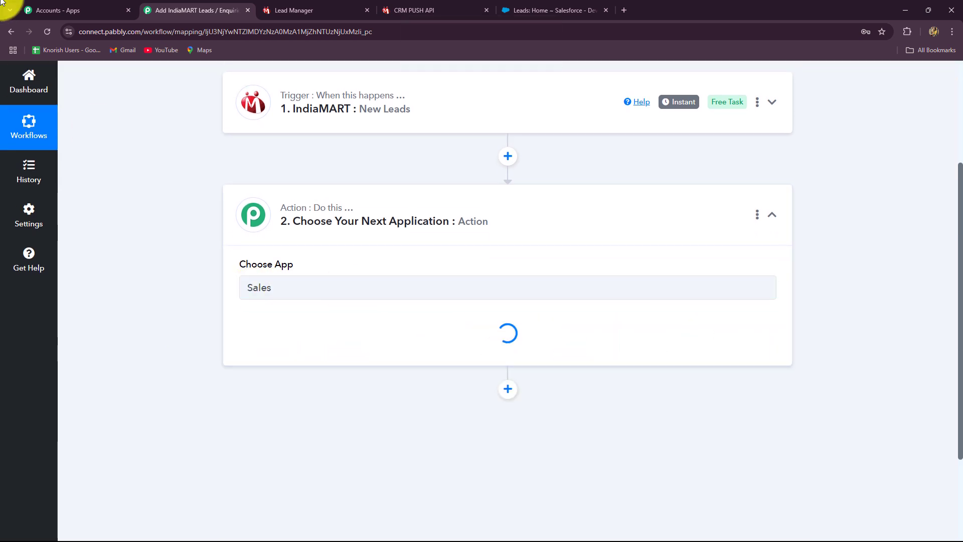
left_click(263, 350)
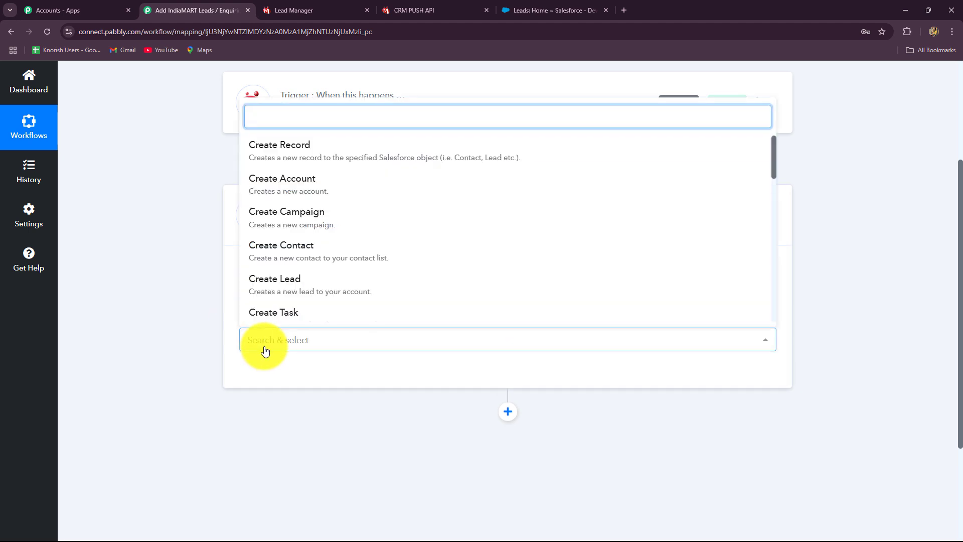
left_click(270, 151)
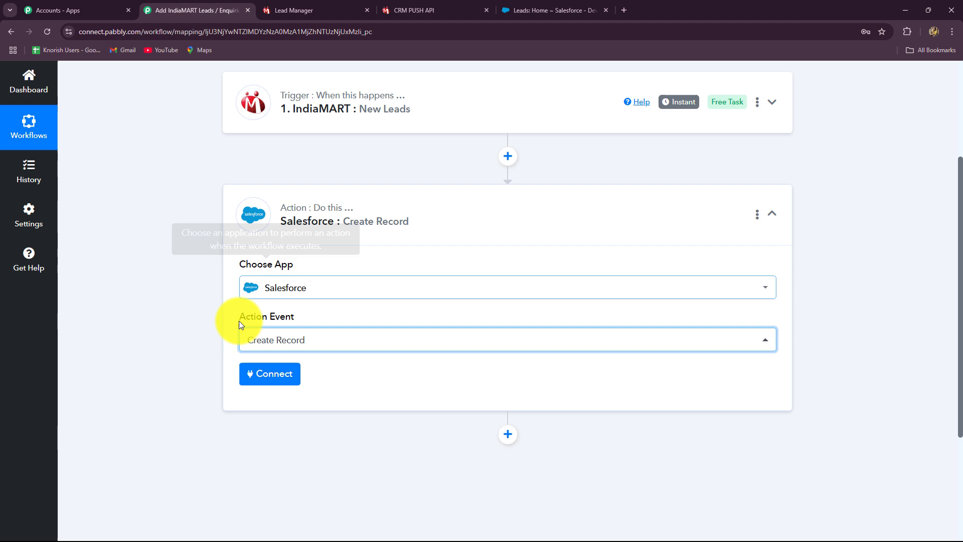
- Add a new Salesforce connection for the action, checking the signed-in Salesforce account and allowing Pabbly Connect access to it
left_click(259, 377)
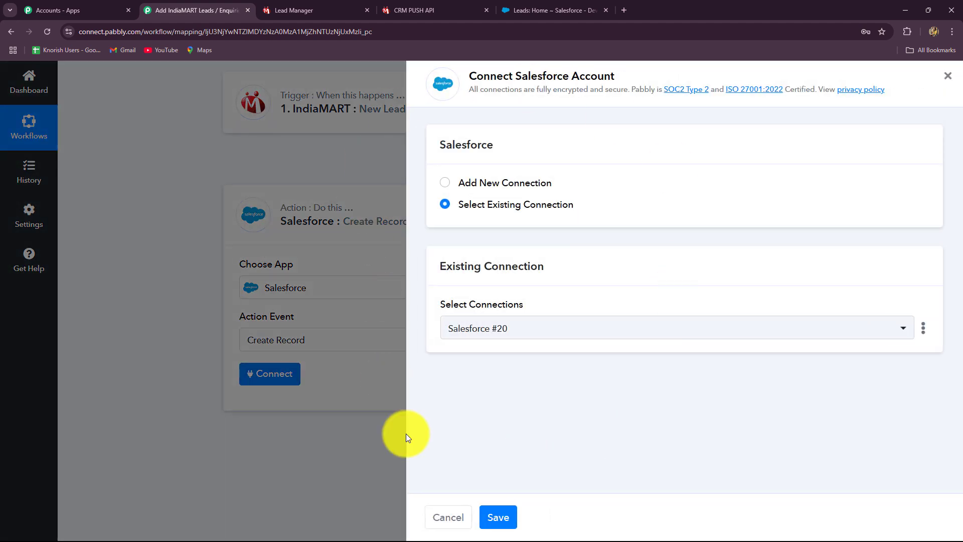
left_click(594, 7)
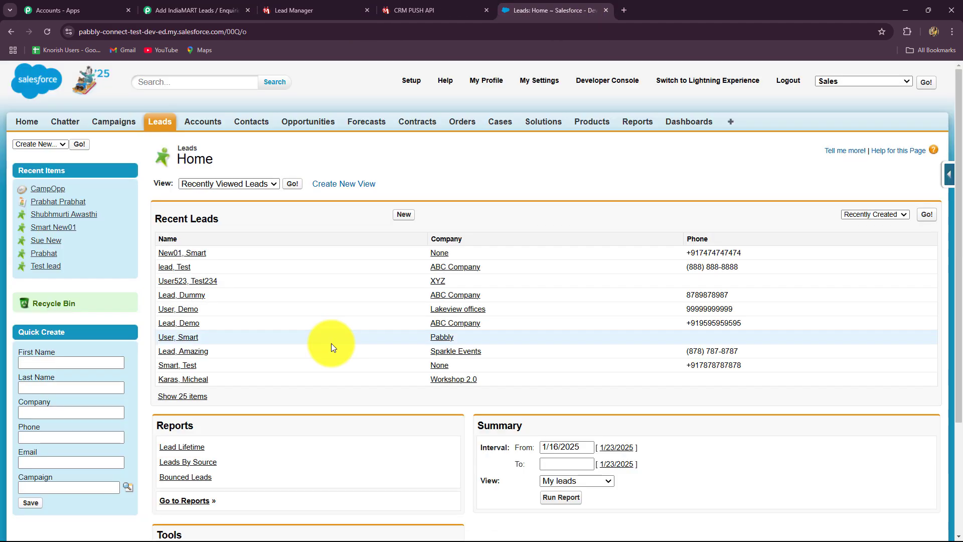
left_click(216, 6)
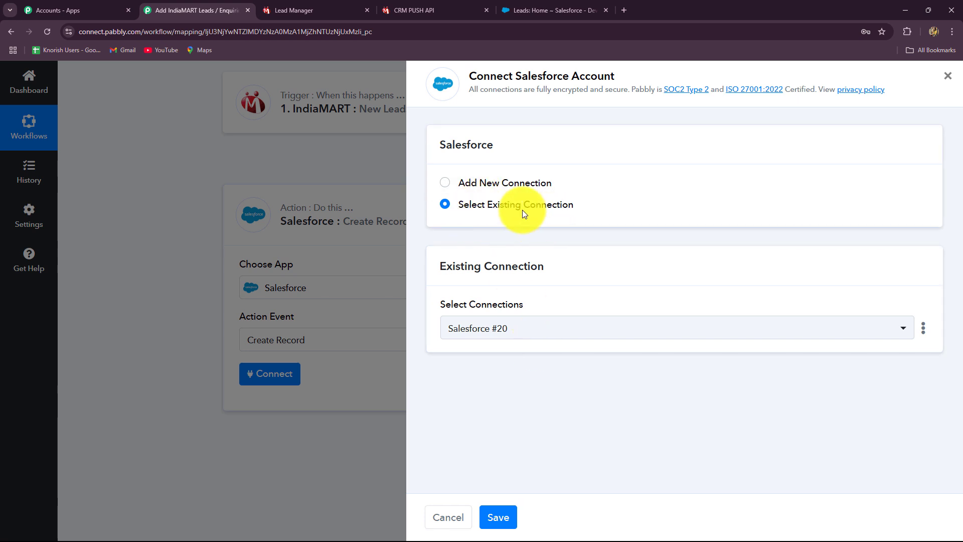
left_click(451, 184)
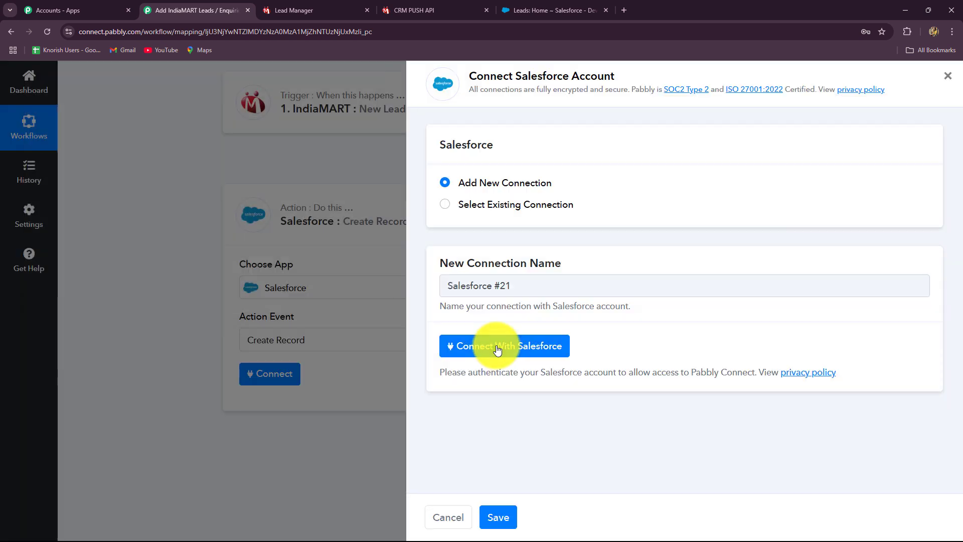
left_click(497, 349)
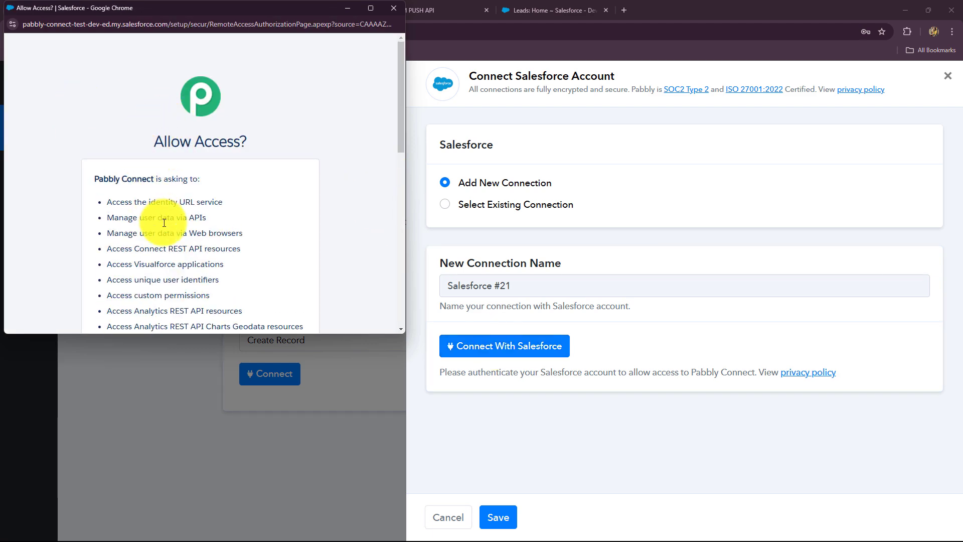
scroll(169, 207, "down", 9)
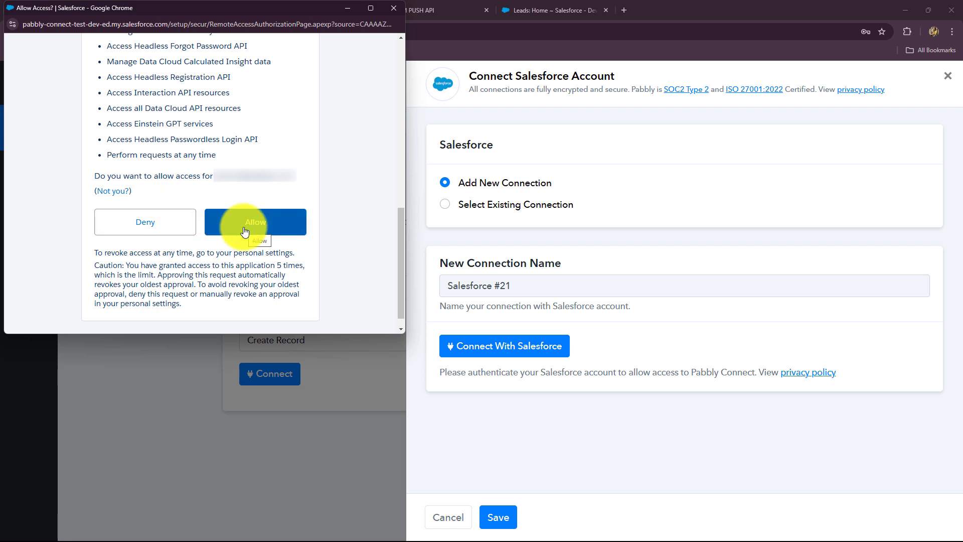
scroll(243, 230, "up", 1)
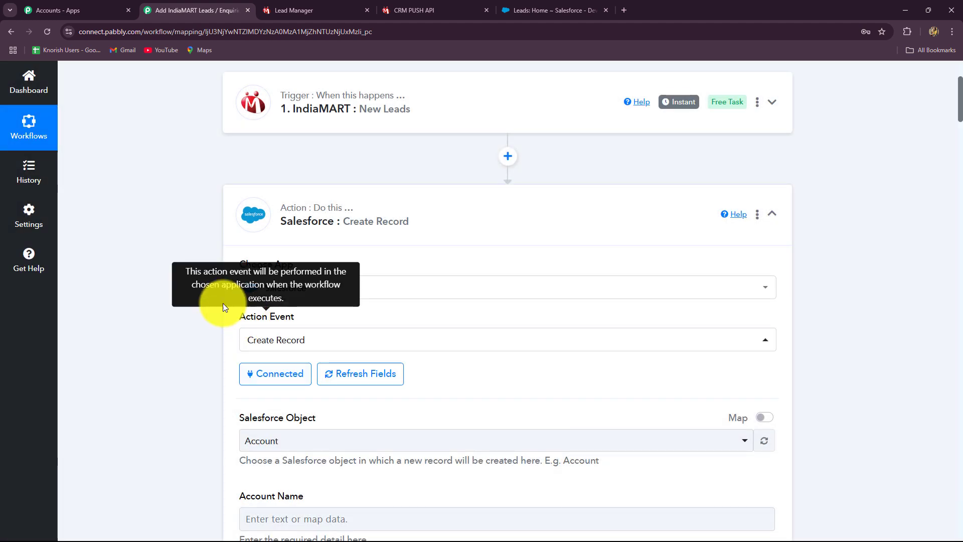
- Set the Salesforce object for the new record to Lead
scroll(196, 294, "down", 5)
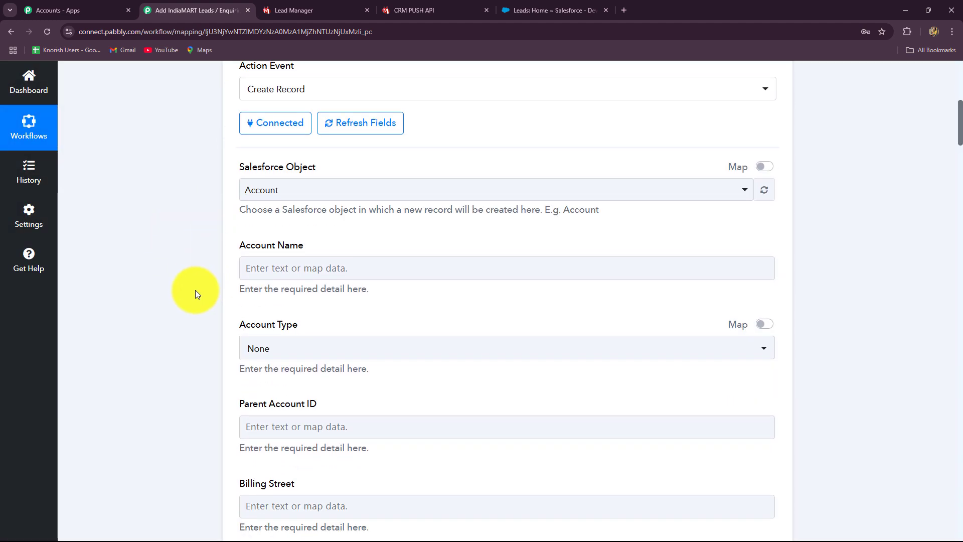
left_click(329, 198)
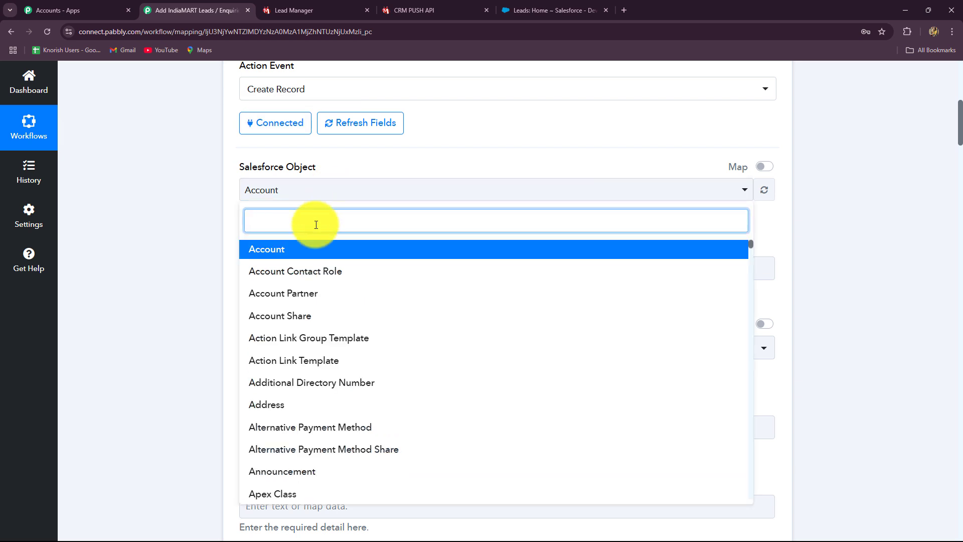
type("lead")
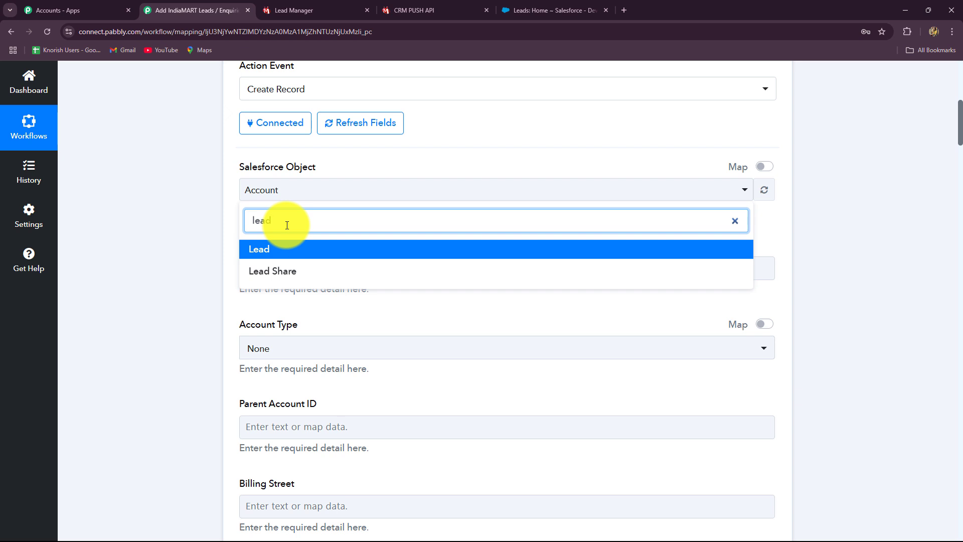
left_click(258, 251)
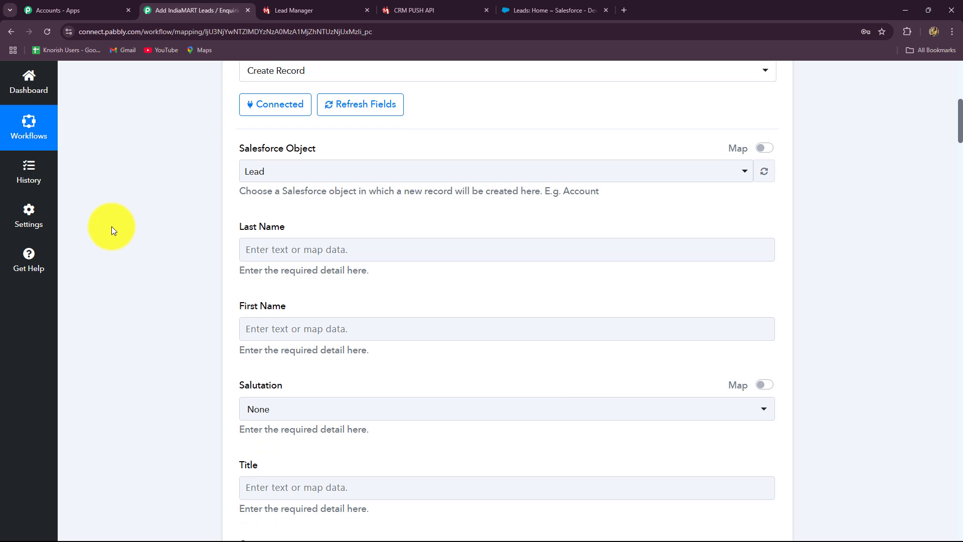
- Search the IndiaMART lead data for name values that could fill the Salesforce lead's Last Name field
scroll(230, 278, "down", 2)
left_click(279, 163)
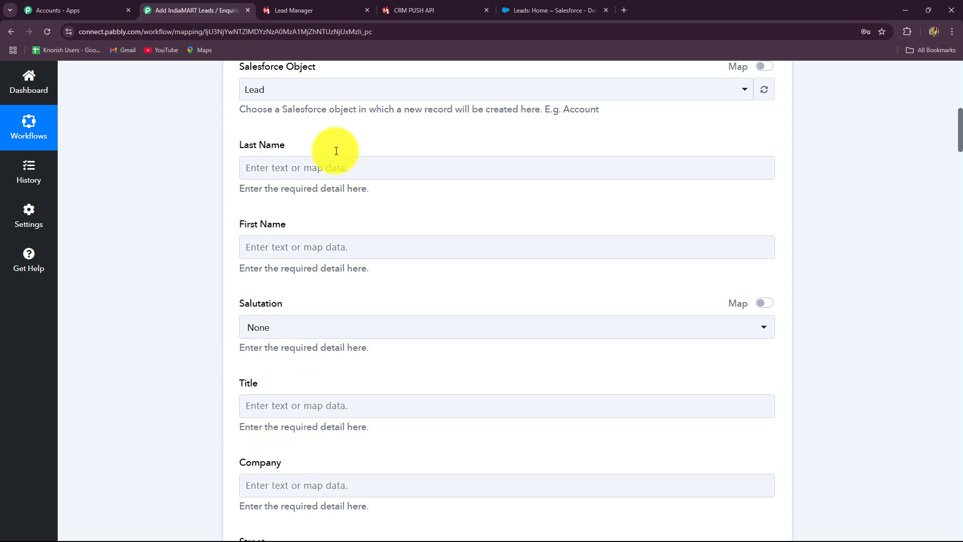
left_click(325, 167)
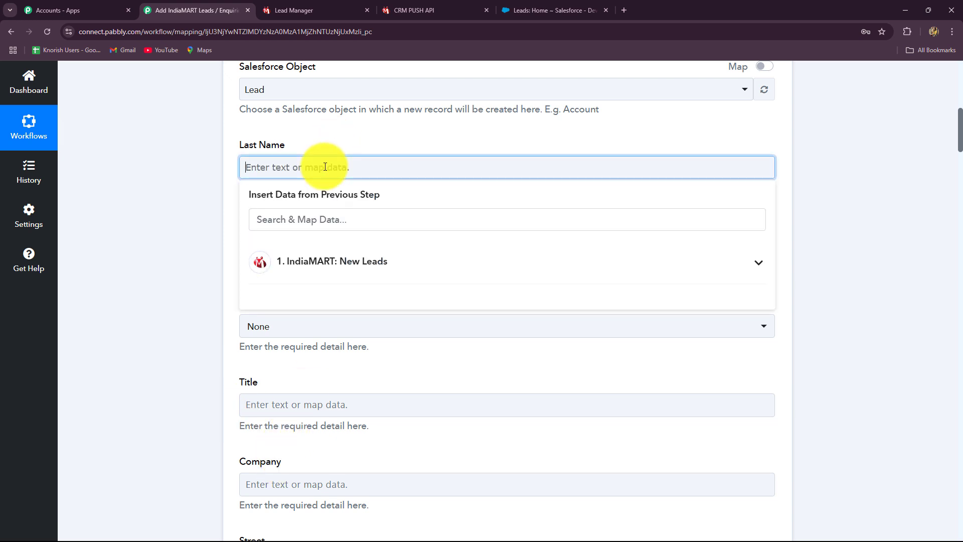
left_click(298, 221)
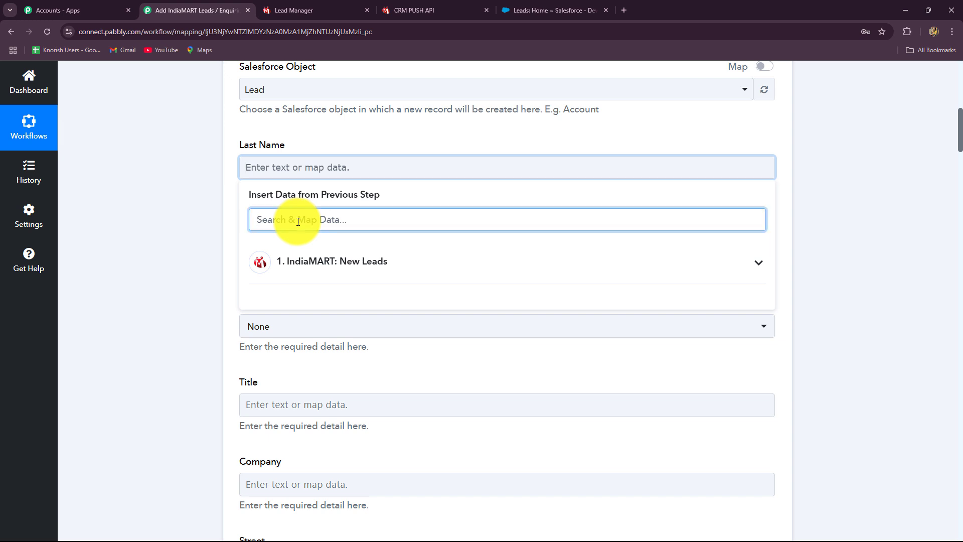
type("nam")
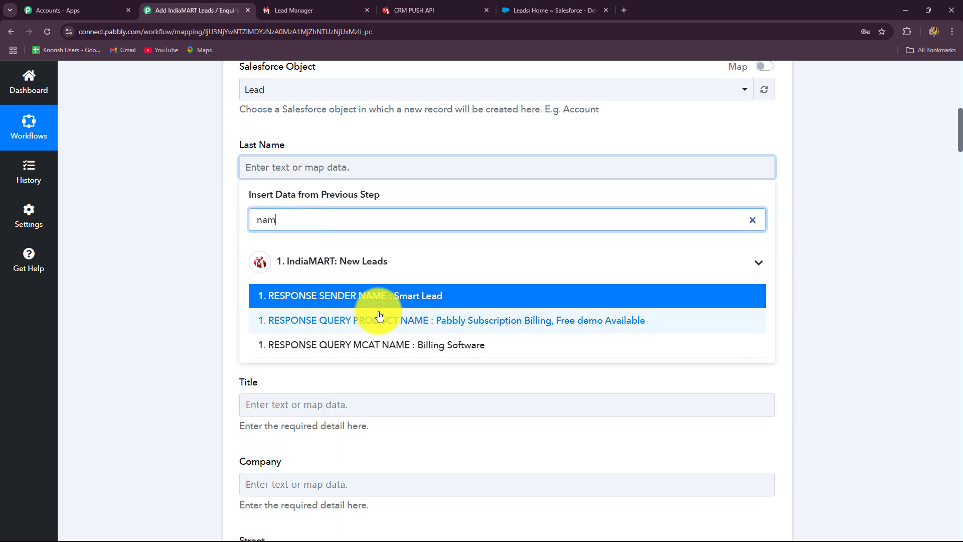
left_click(405, 301)
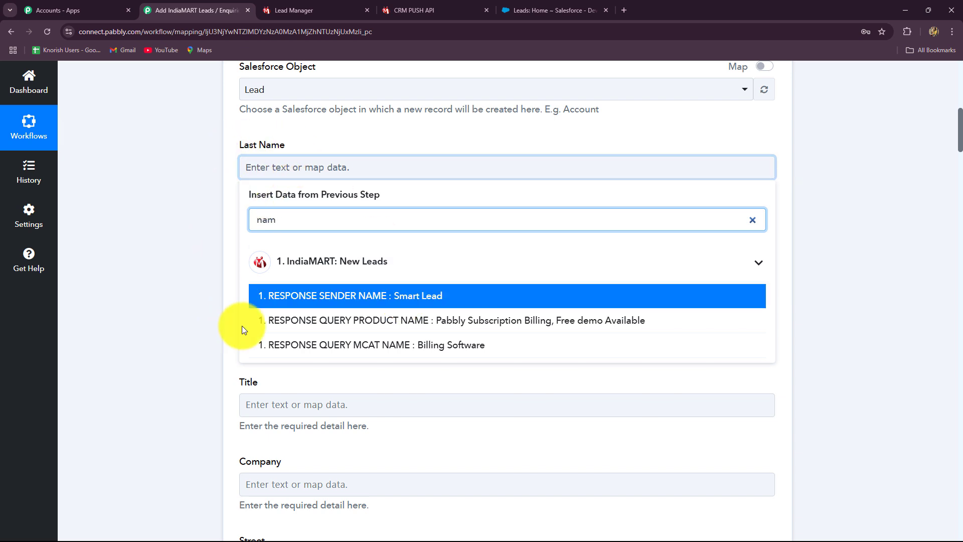
left_click(188, 295)
- Insert a connected Text Formatter (Pabbly) action with the Split Text event between the IndiaMART trigger and the Salesforce action
scroll(188, 296, "up", 3)
scroll(188, 296, "up", 5)
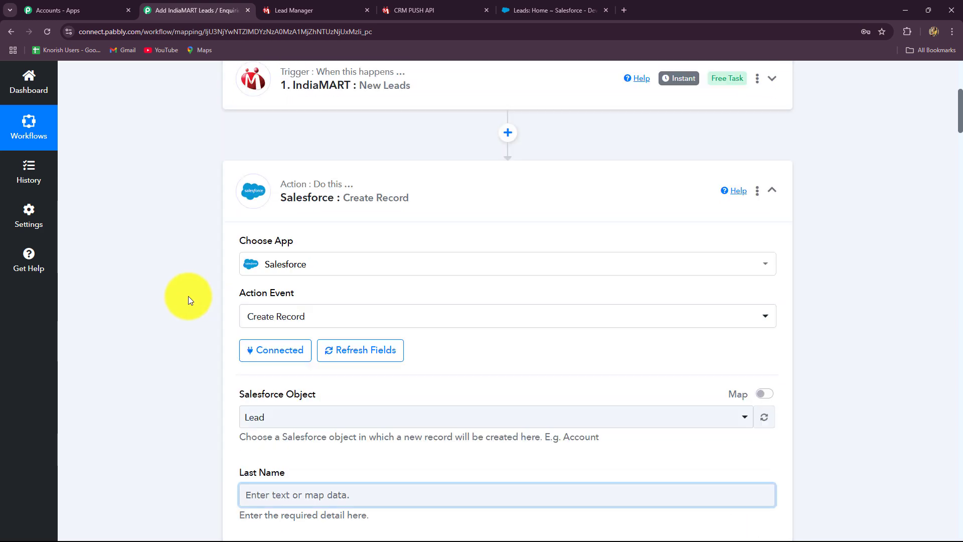
left_click(508, 208)
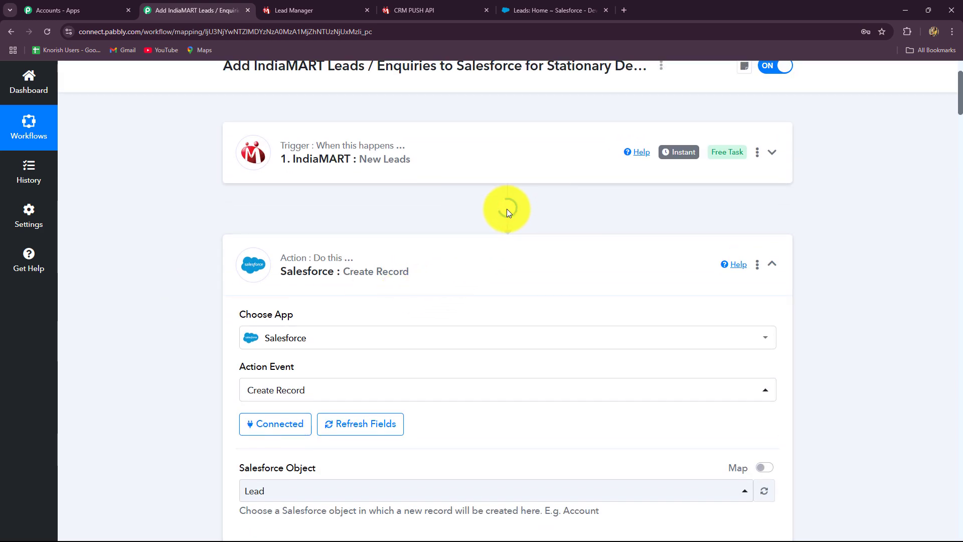
scroll(260, 281, "down", 1)
left_click(276, 276)
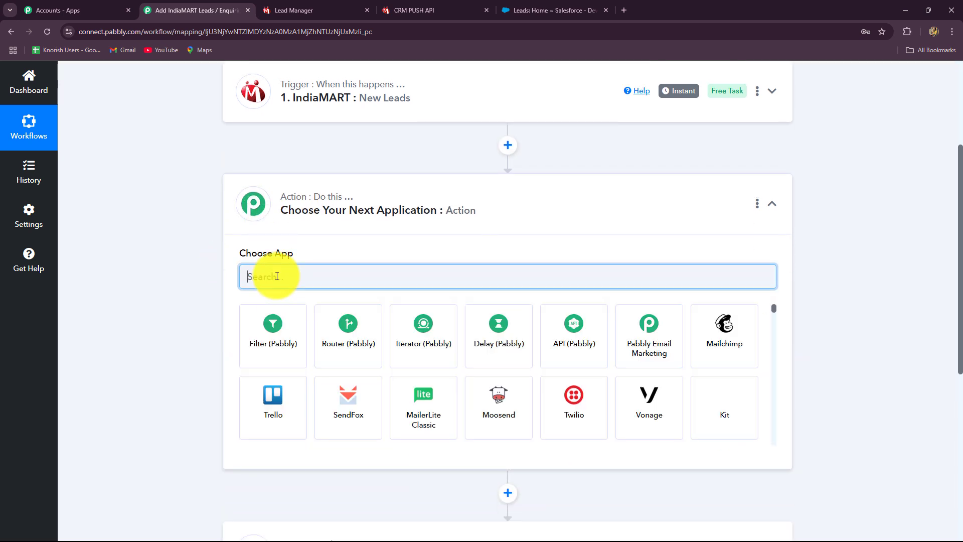
type("text")
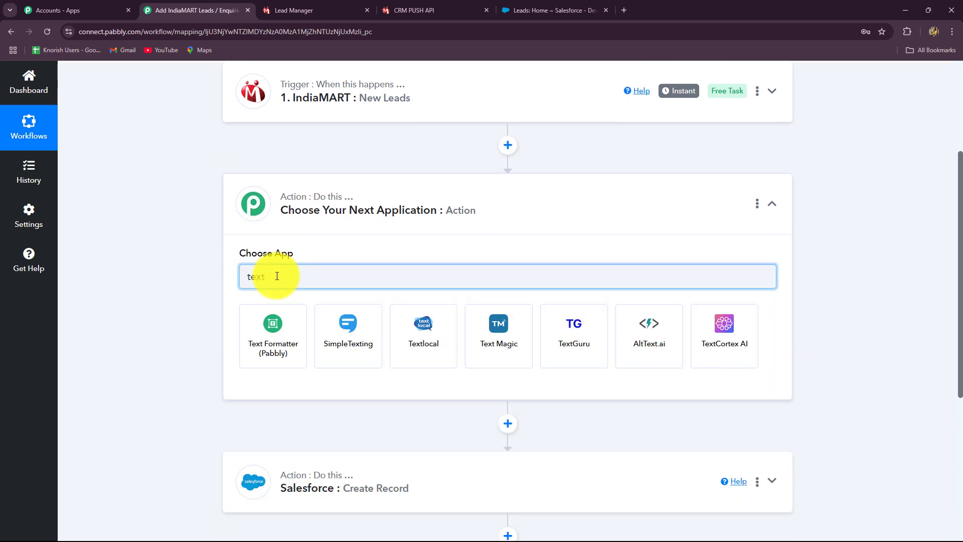
left_click(279, 338)
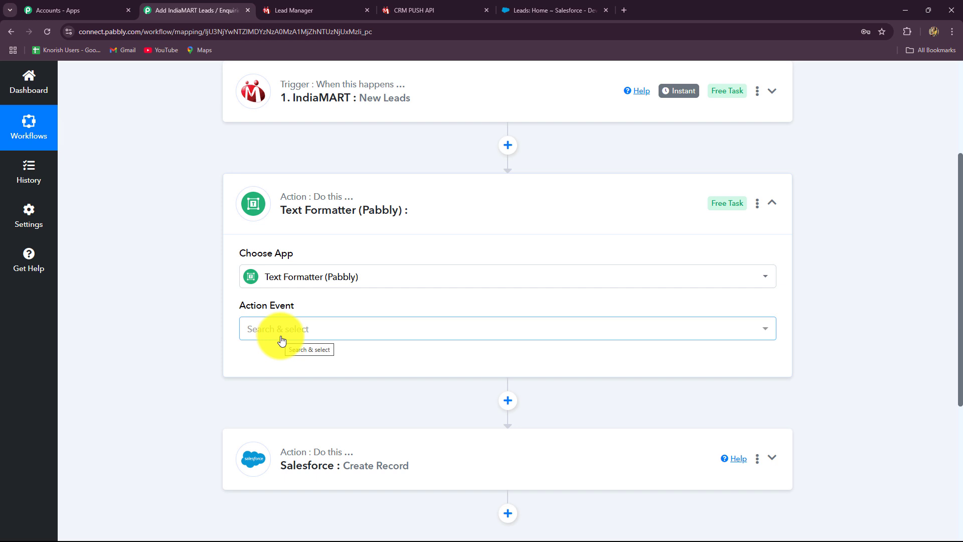
left_click(281, 341)
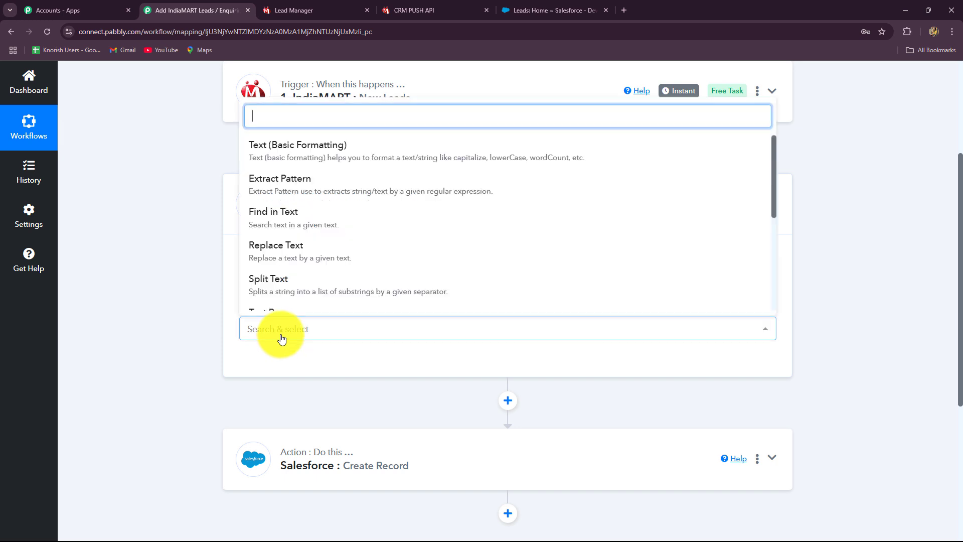
left_click(274, 283)
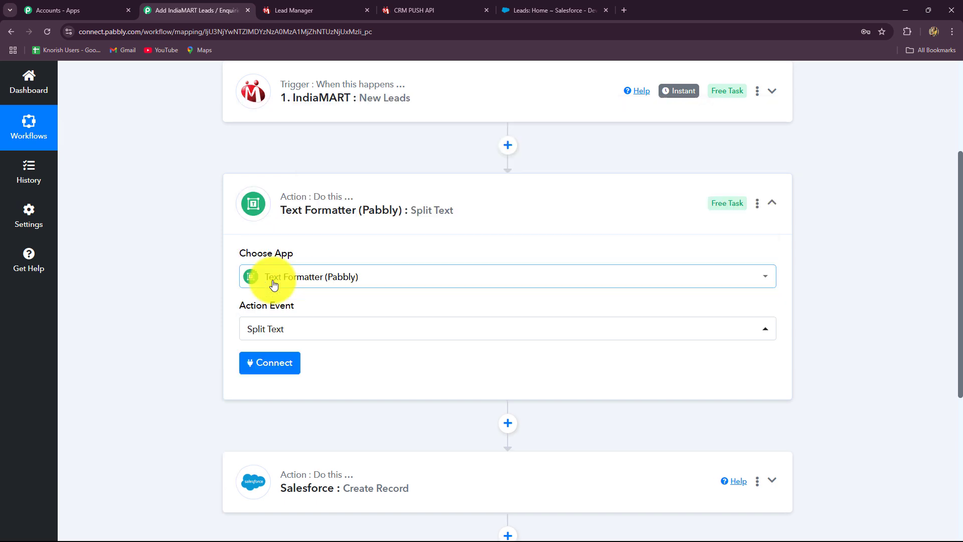
left_click(266, 364)
- Map the IndiaMART response sender name as the text to split
scroll(222, 217, "down", 1)
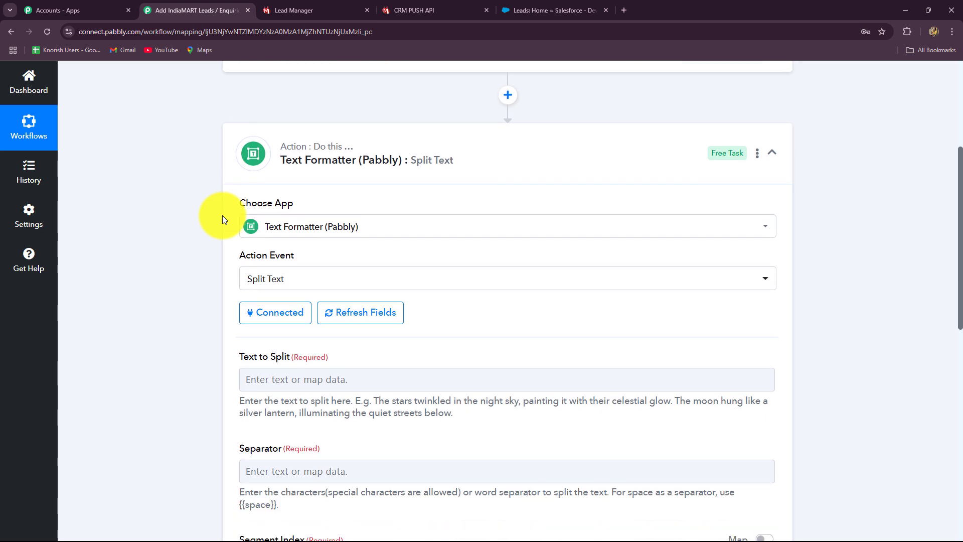
scroll(222, 215, "down", 3)
left_click(268, 227)
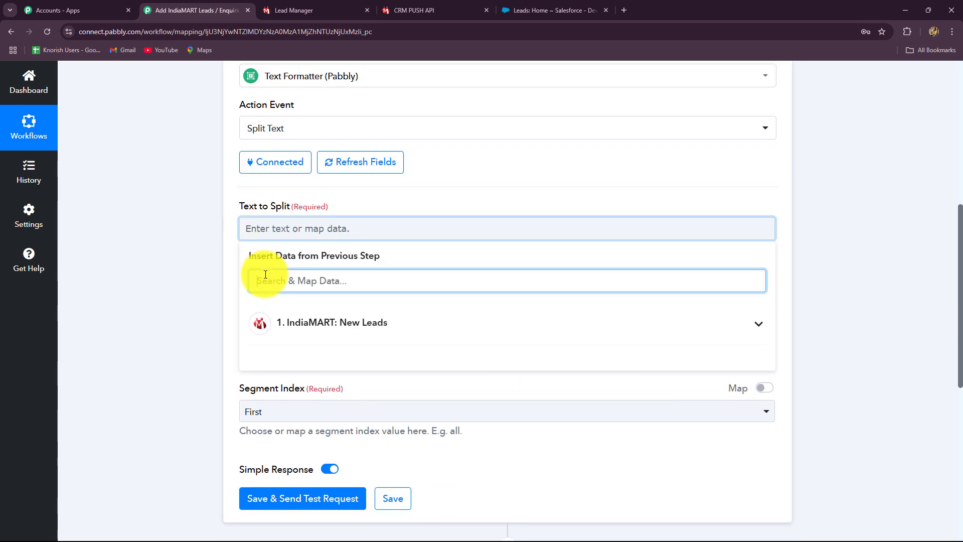
type("nma")
key("BackSpace")
key("BackSpace")
type("a")
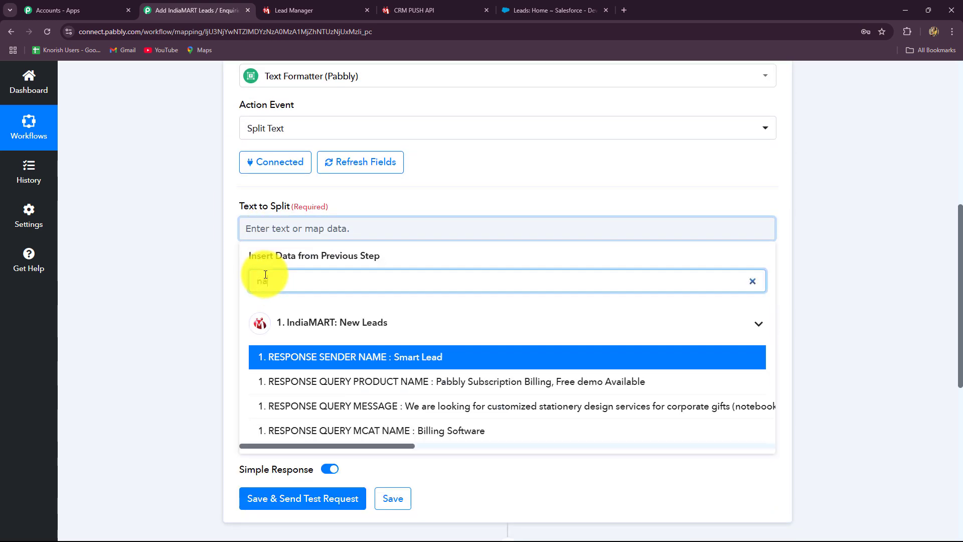
left_click(447, 363)
left_click(787, 303)
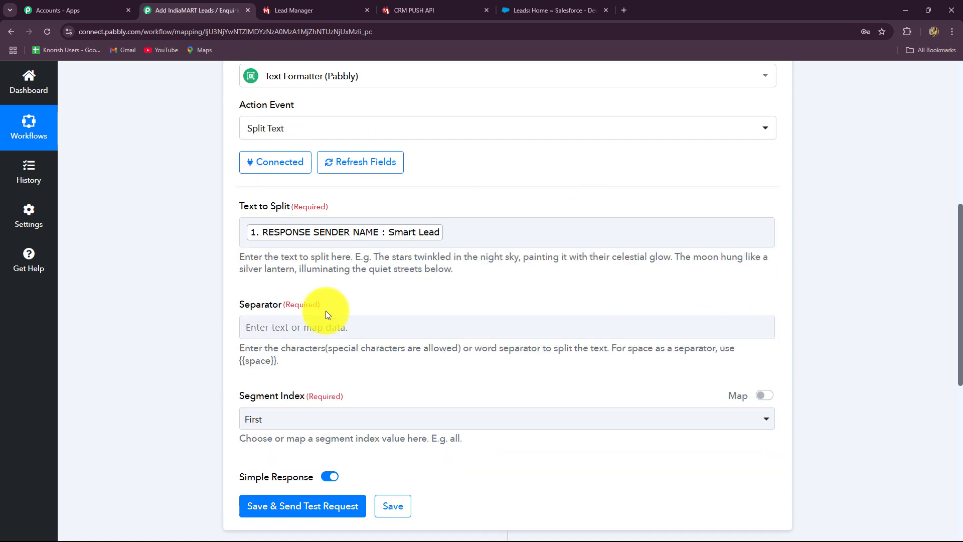
- Set the Split Text separator to {{space}}
scroll(202, 254, "down", 1)
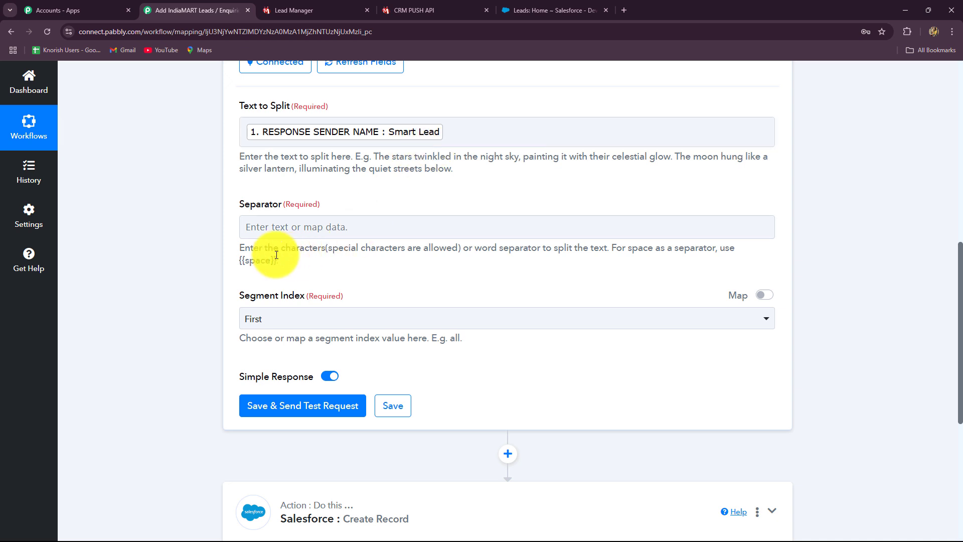
left_click_drag(274, 259, 230, 258)
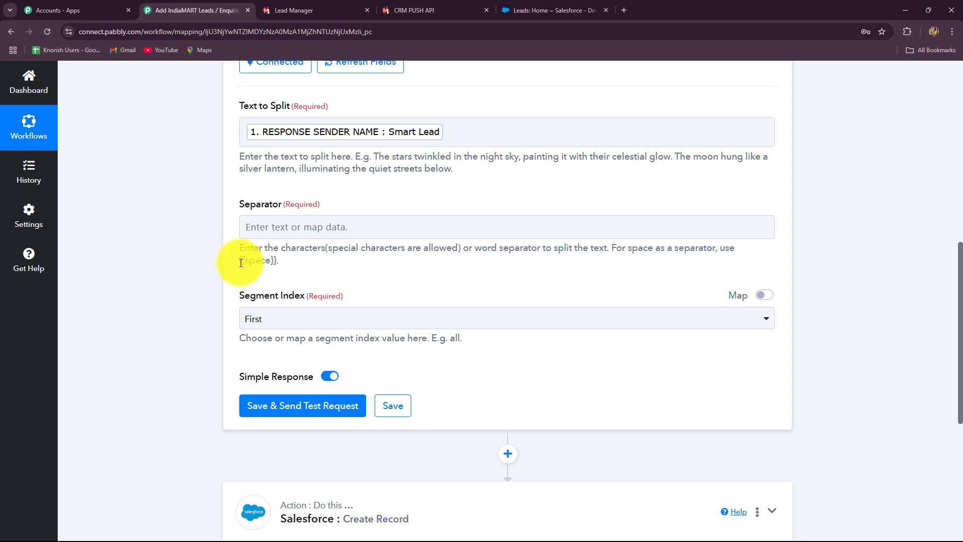
left_click(276, 230)
type("{{space}}")
left_click(163, 246)
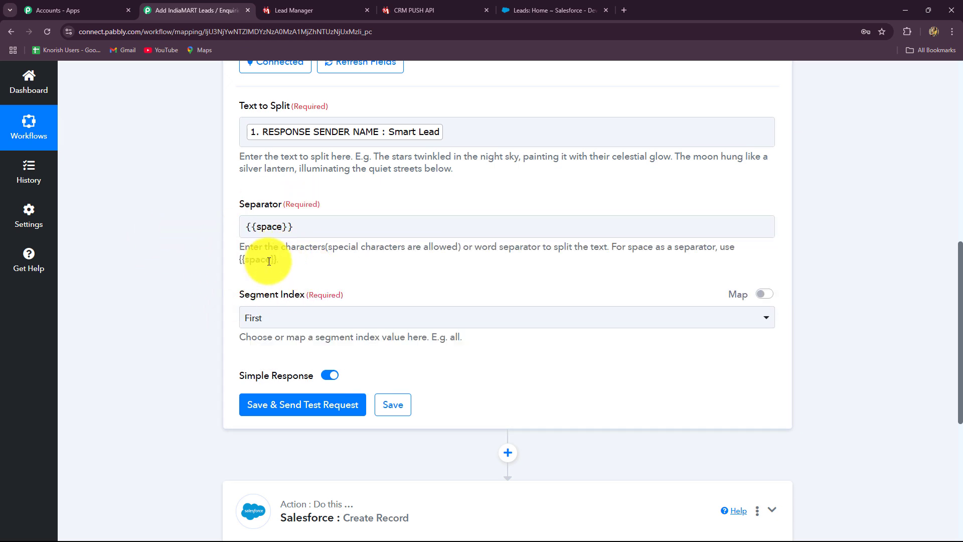
- Set the segment index to All, save the Split Text step with a test request and check the response
left_click(280, 323)
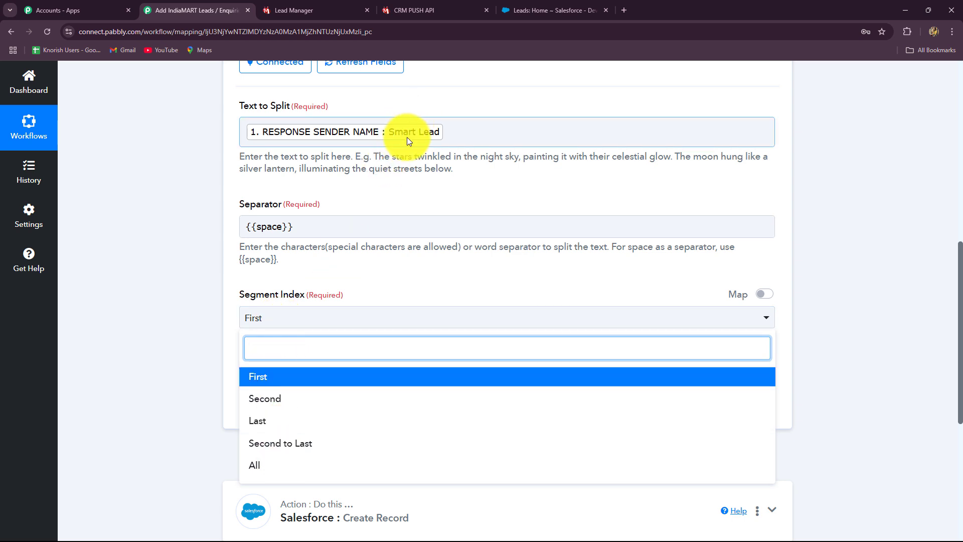
left_click(258, 465)
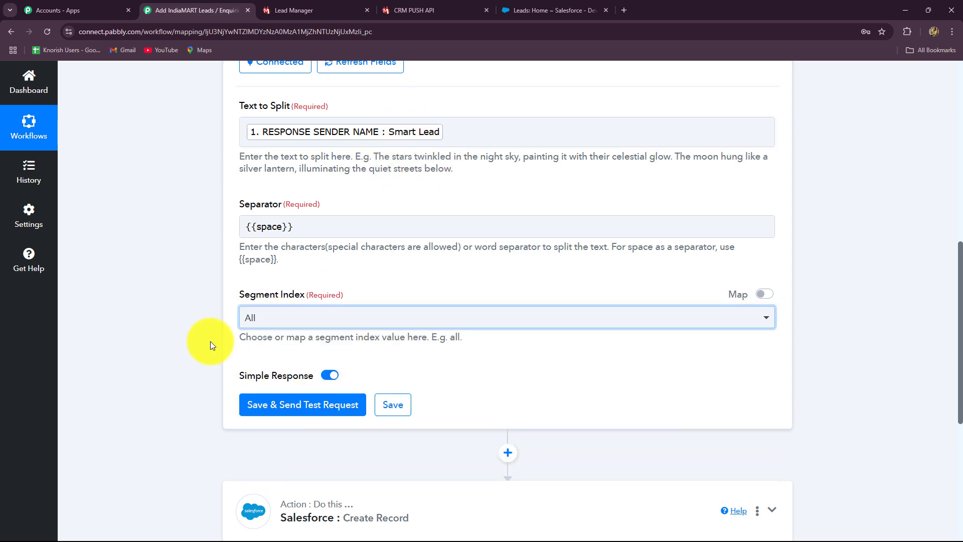
left_click(283, 404)
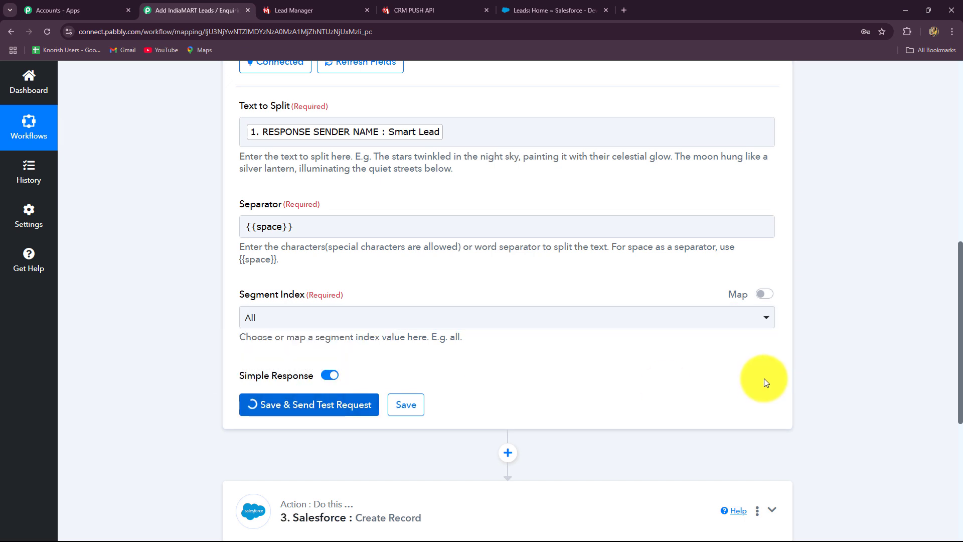
scroll(654, 399, "down", 3)
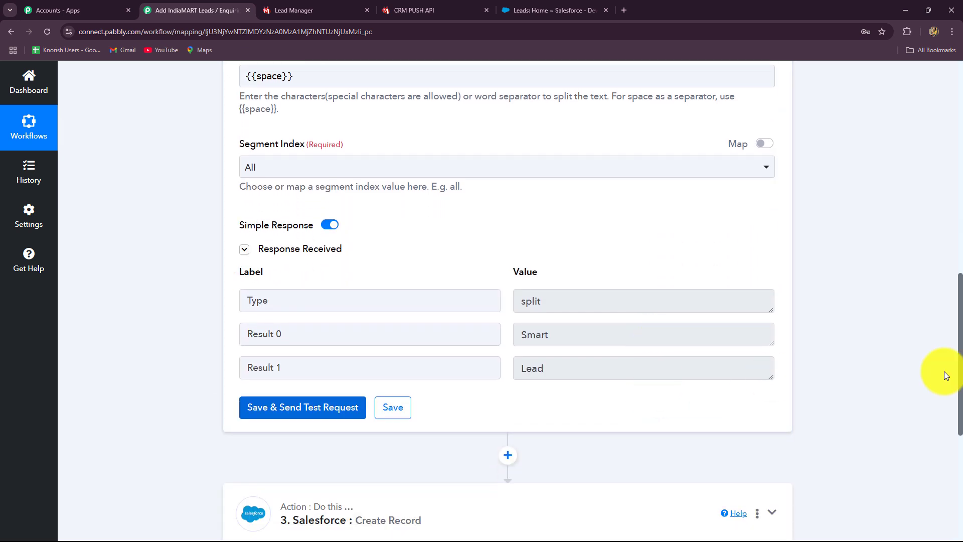
scroll(944, 372, "down", 2)
scroll(942, 372, "up", 2)
scroll(391, 478, "down", 1)
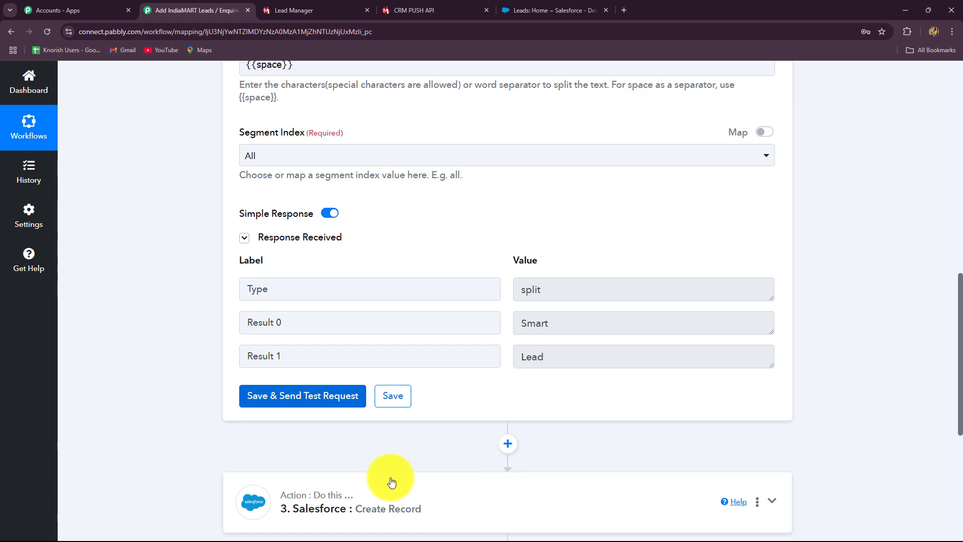
- Reopen the Salesforce Create Record step and map its Last Name field to Result 1 of the split text
left_click(385, 503)
left_click(283, 404)
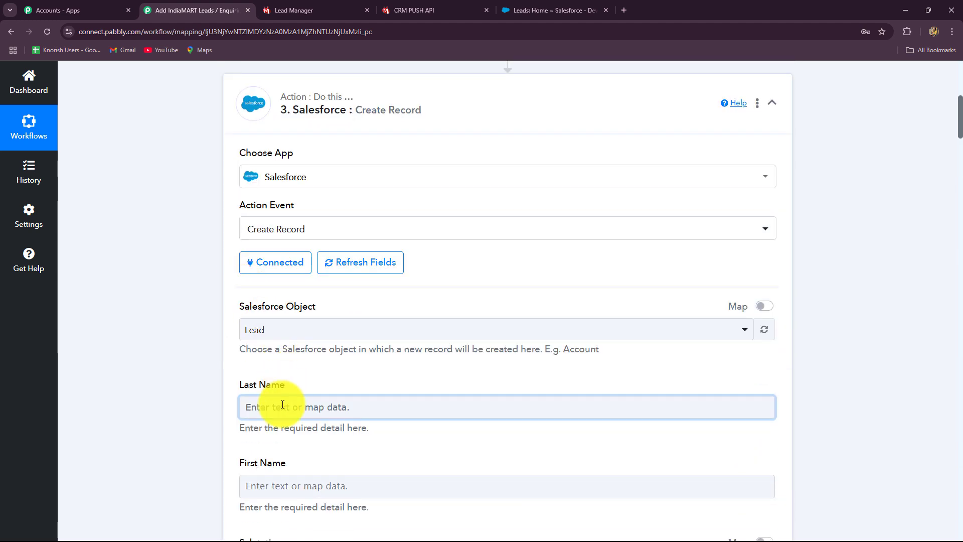
scroll(371, 421, "down", 1)
left_click(367, 484)
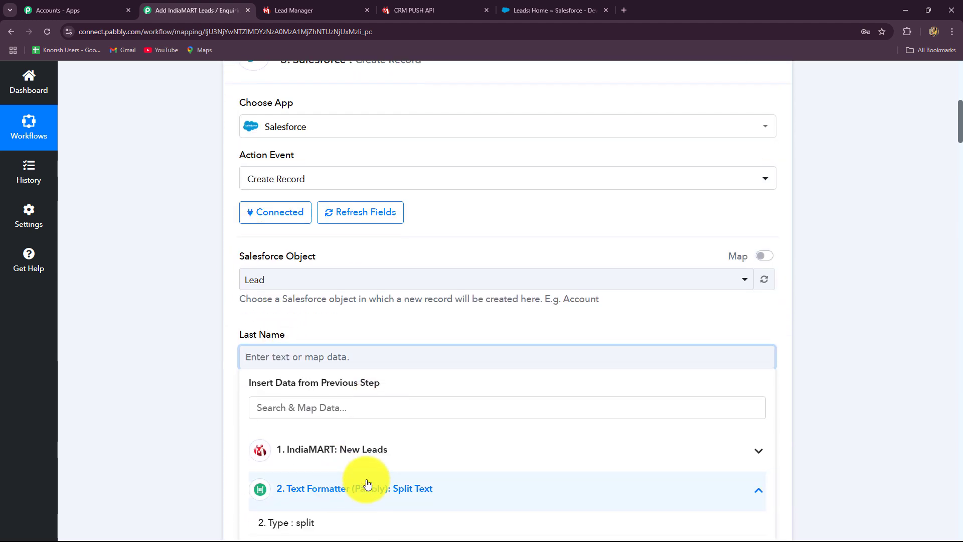
scroll(368, 480, "down", 4)
left_click(350, 377)
left_click(189, 286)
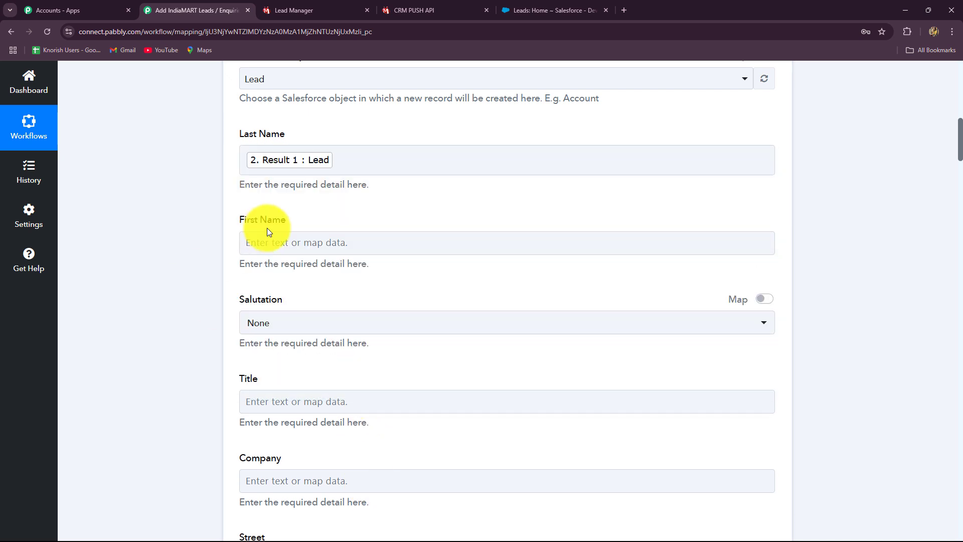
- Map the Salesforce lead's First Name field to Result 0 of the split text
left_click(316, 251)
left_click(350, 374)
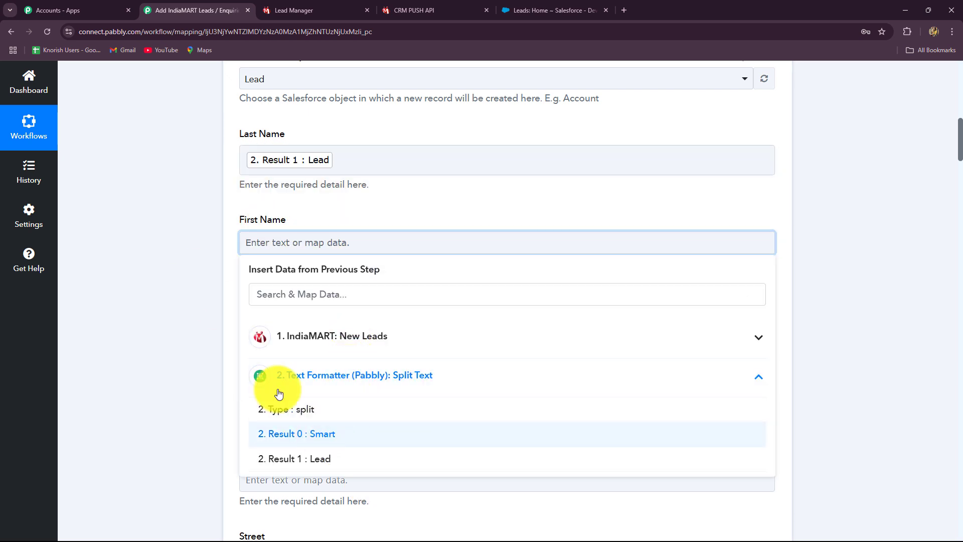
left_click(297, 433)
scroll(195, 324, "down", 2)
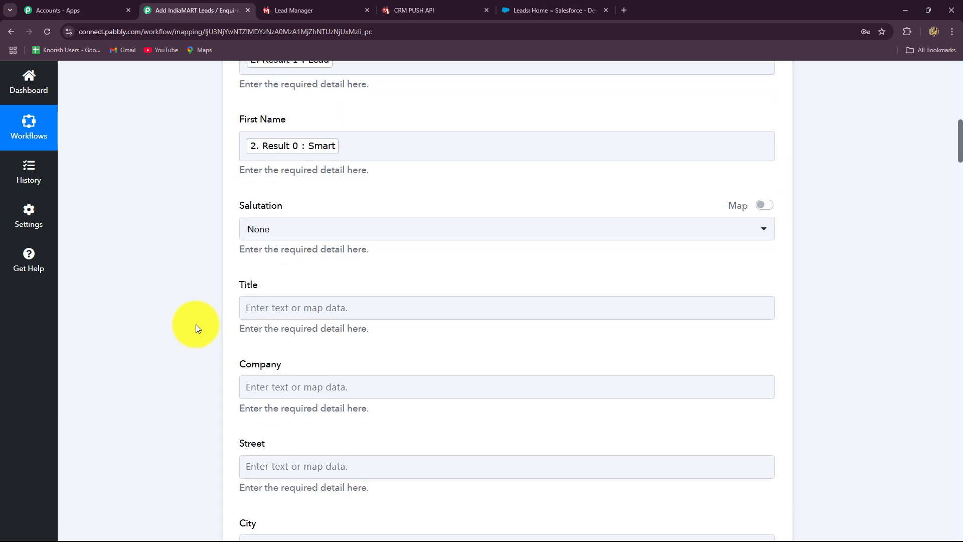
left_click(290, 232)
left_click(163, 276)
scroll(164, 275, "up", 1)
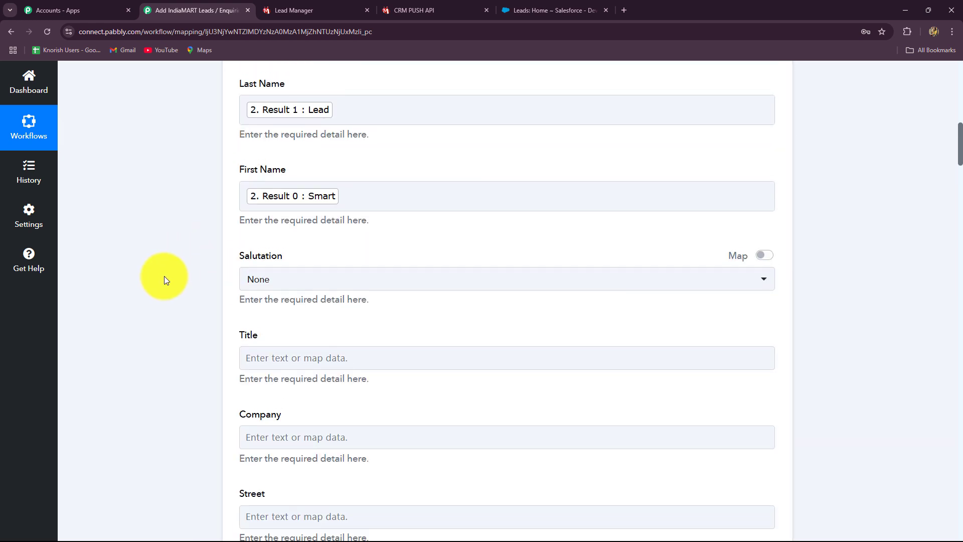
scroll(165, 275, "down", 1)
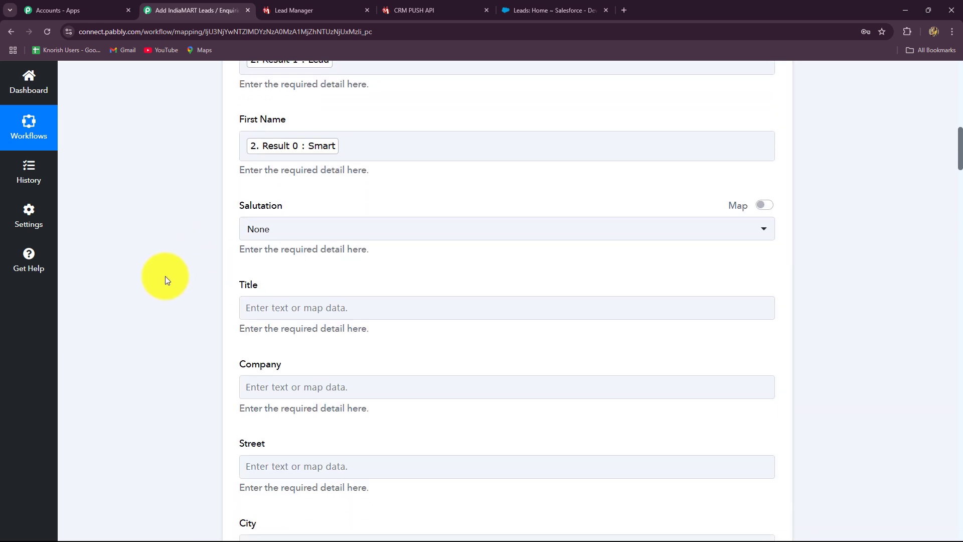
scroll(166, 277, "down", 2)
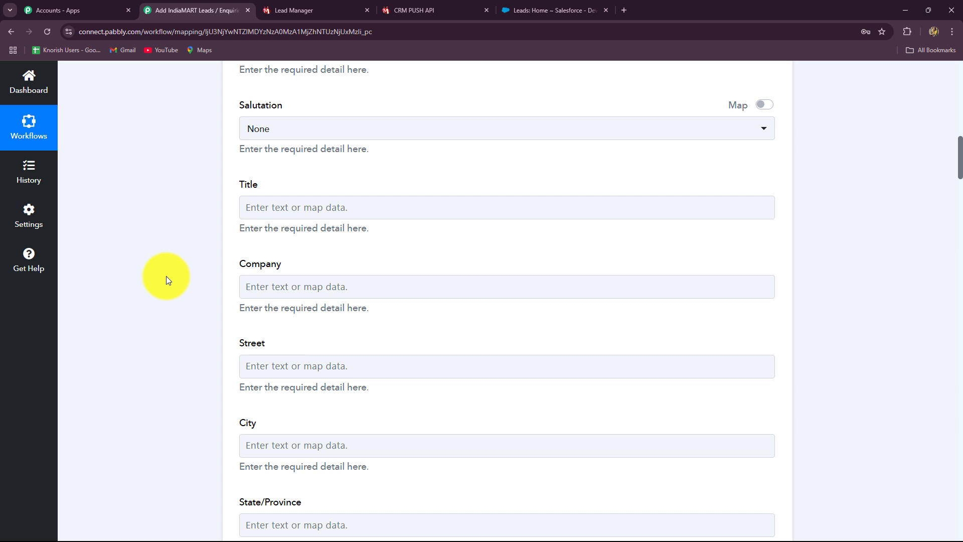
left_click(276, 210)
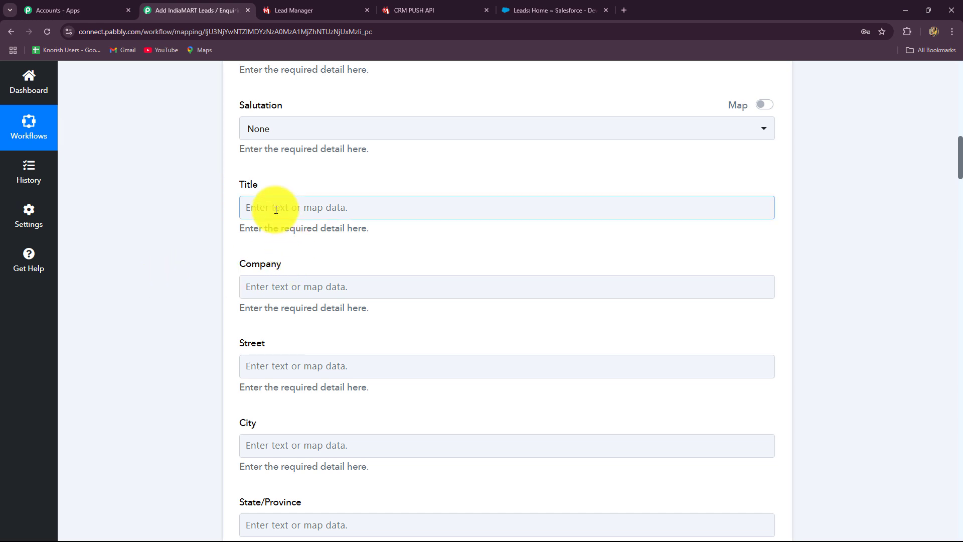
- Map the Salesforce lead's Company field to the Response Sender Company value from the IndiaMART trigger
left_click(305, 287)
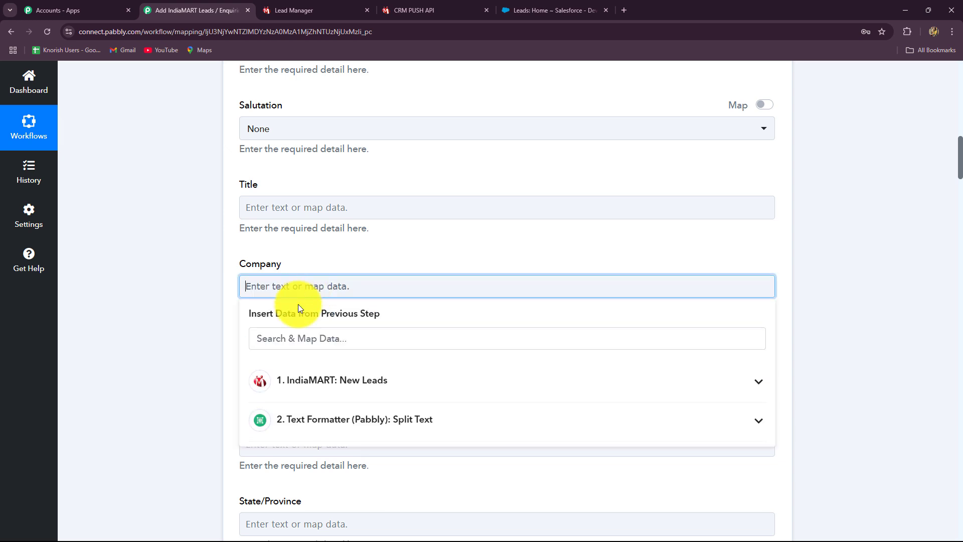
left_click(279, 340)
type("ab")
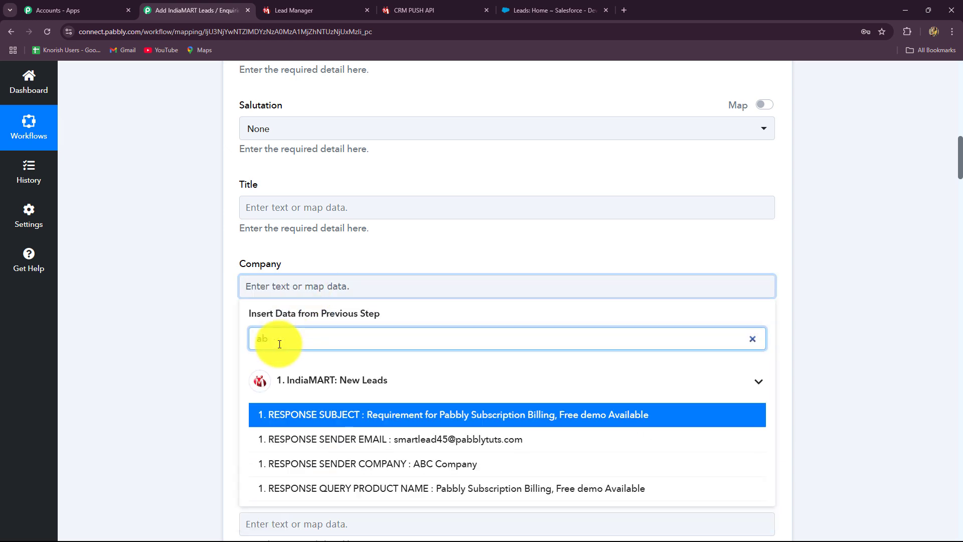
left_click(371, 463)
left_click(195, 372)
- Map the lead's City field to the IndiaMART Response Sender City value
scroll(194, 372, "down", 2)
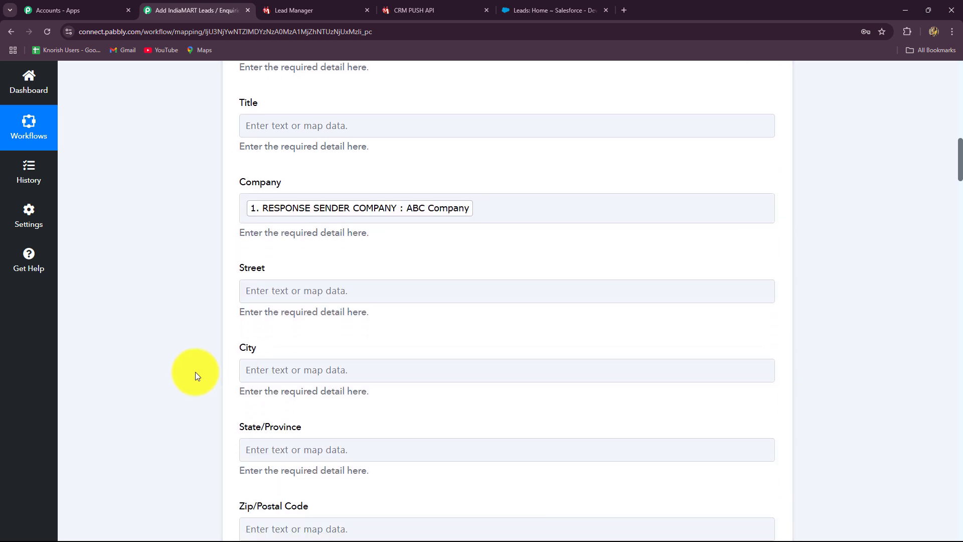
scroll(195, 371, "down", 1)
left_click(278, 215)
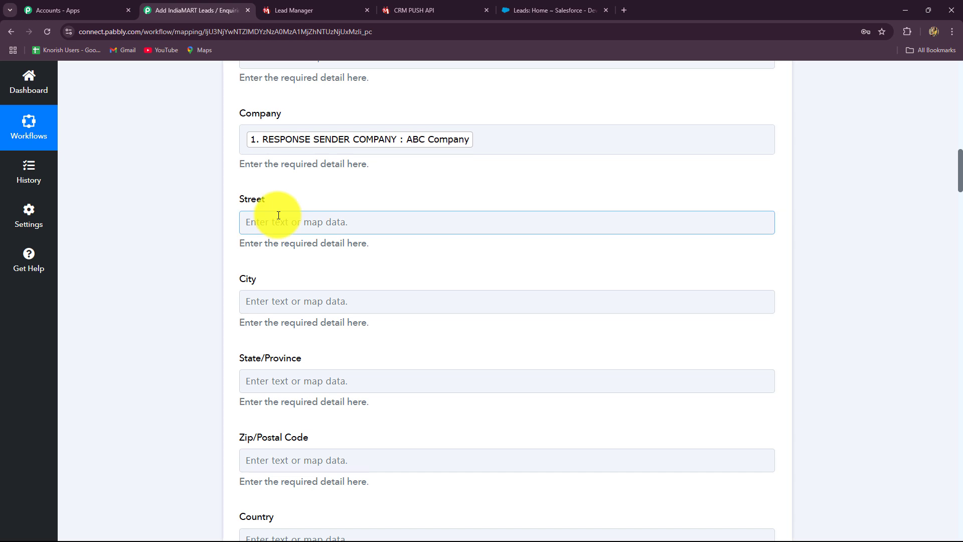
left_click(257, 301)
left_click(279, 351)
type("bh")
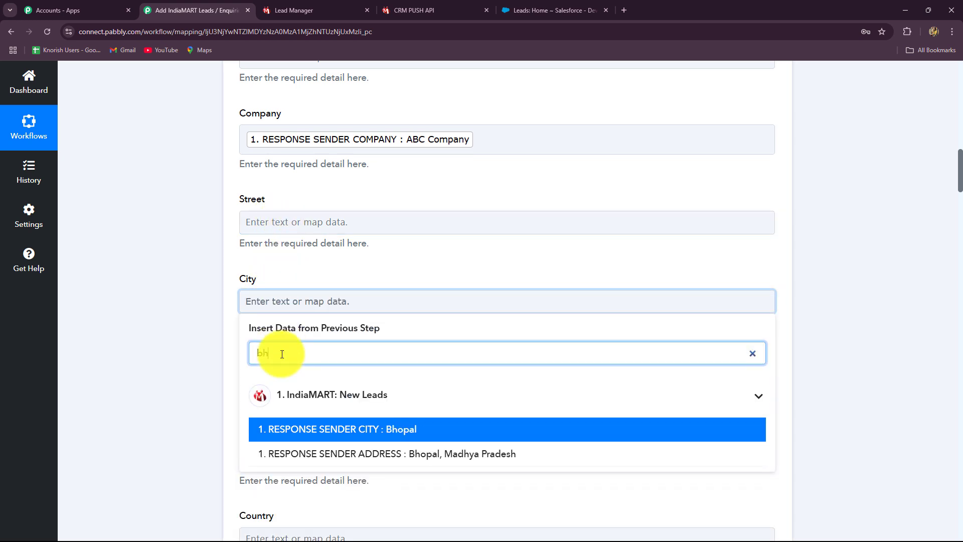
left_click(373, 428)
- Map the lead's State/Province field to the IndiaMART Response Sender State value
scroll(206, 382, "down", 2)
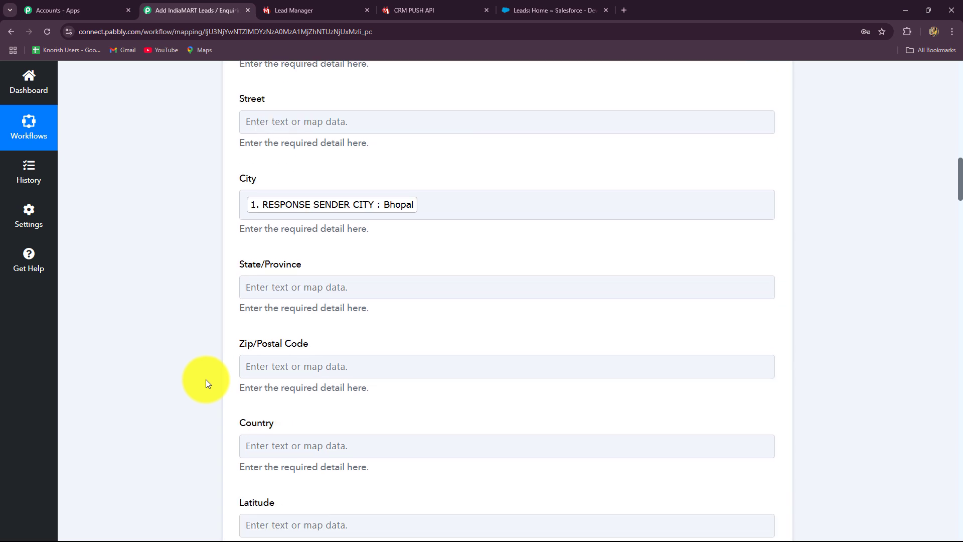
left_click(263, 286)
left_click(289, 339)
type("m")
left_click(351, 441)
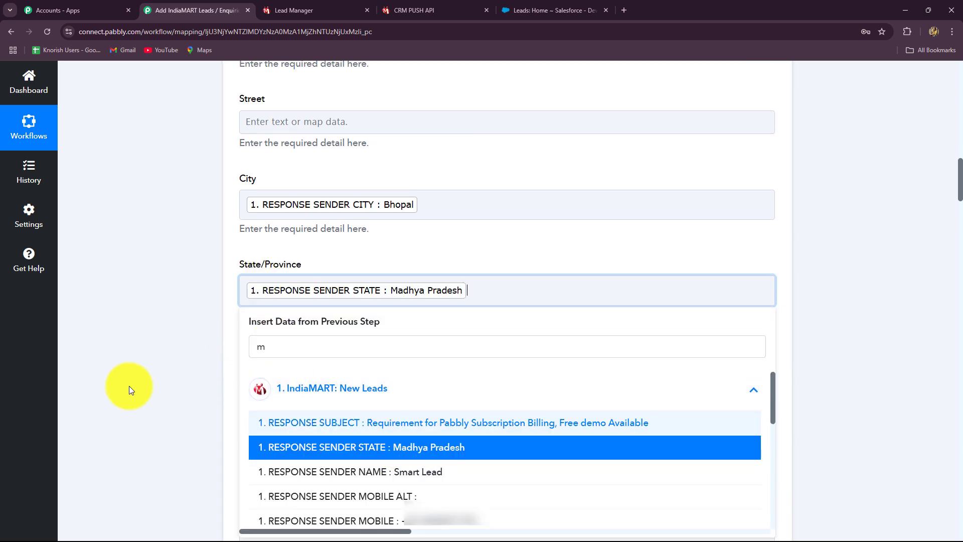
left_click(129, 386)
- Map the lead's Country field to the IndiaMART Response Sender Country ISO value, leaving Zip/Postal Code empty
scroll(289, 368, "down", 1)
scroll(258, 344, "down", 4)
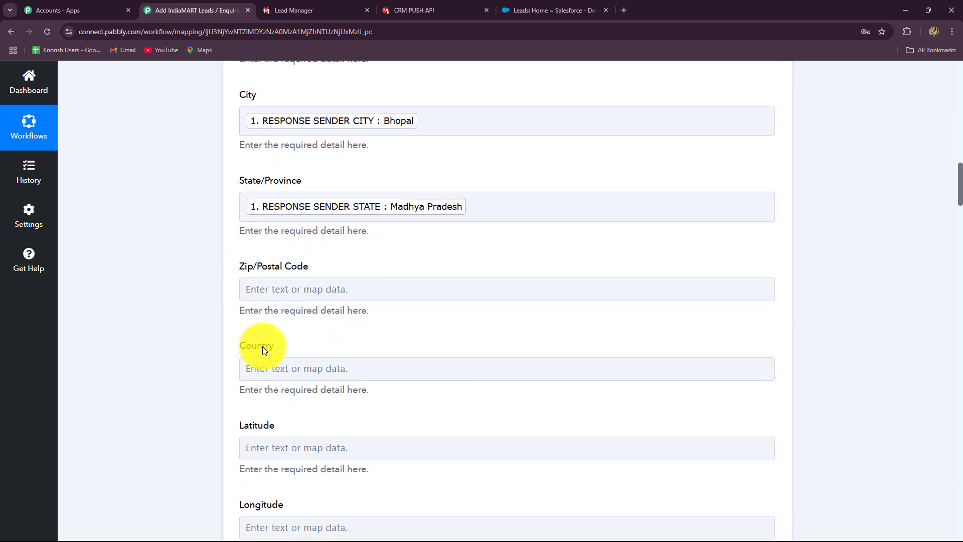
left_click(277, 203)
left_click(300, 294)
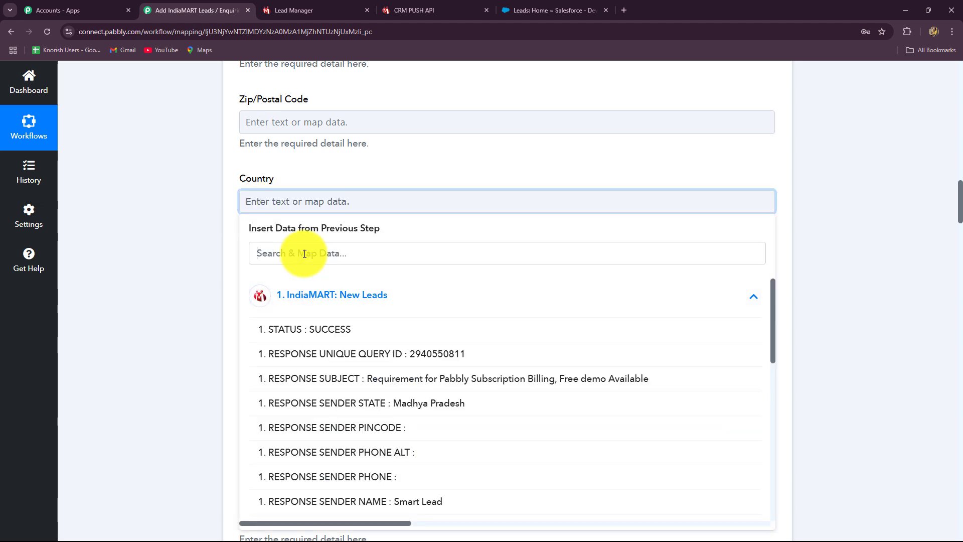
left_click(308, 253)
type("in")
left_click(403, 371)
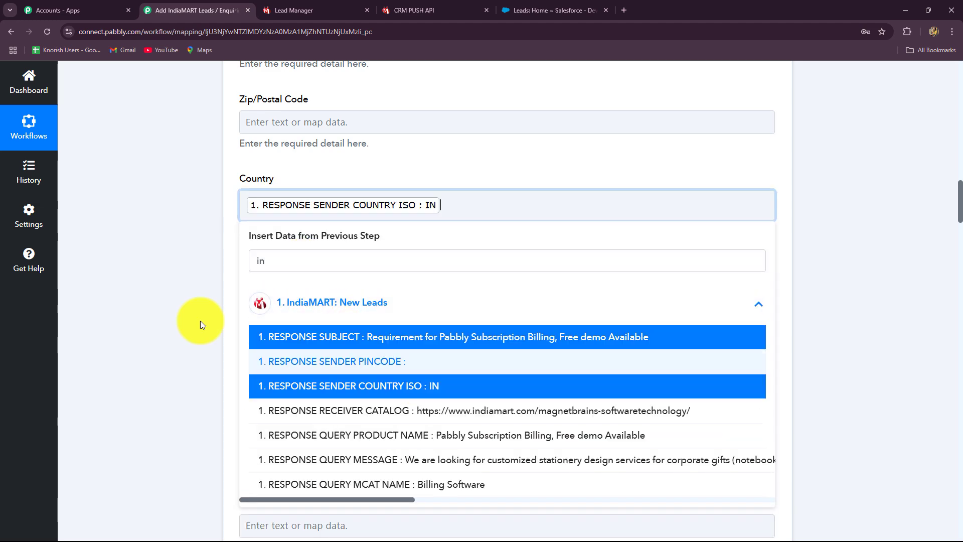
left_click(189, 320)
- Map the lead's Mobile Phone field to the IndiaMART Response Sender Mobile value
scroll(190, 320, "up", 2)
scroll(189, 320, "down", 2)
scroll(189, 316, "down", 11)
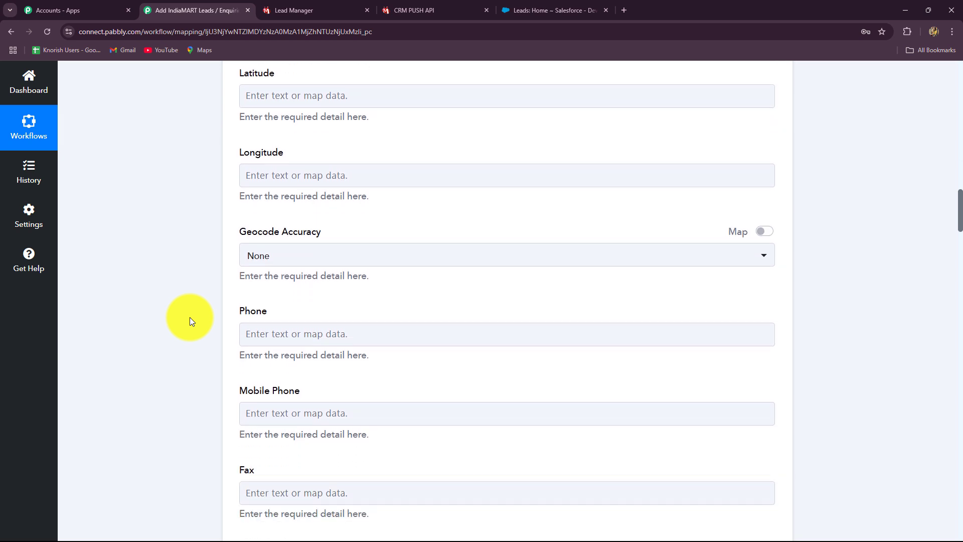
scroll(190, 321, "up", 2)
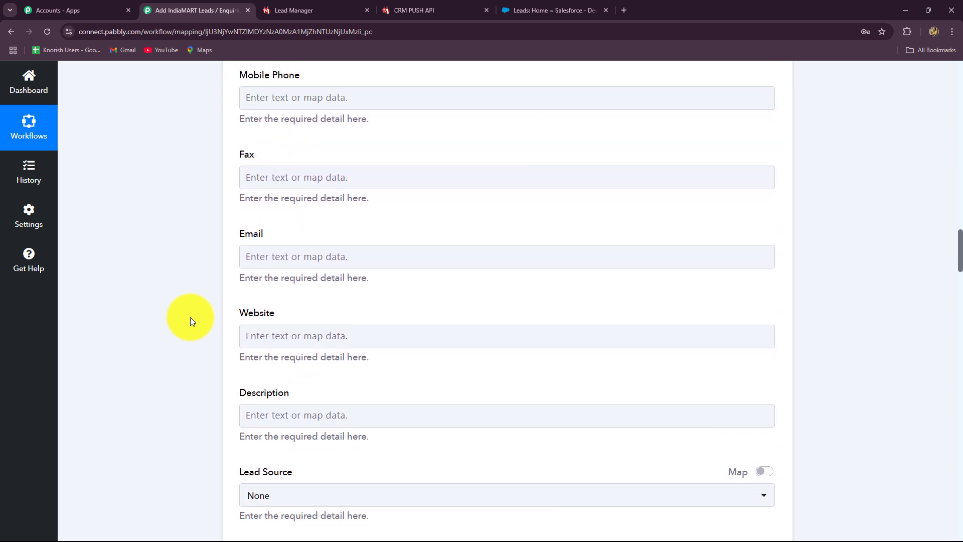
left_click(279, 156)
left_click(289, 205)
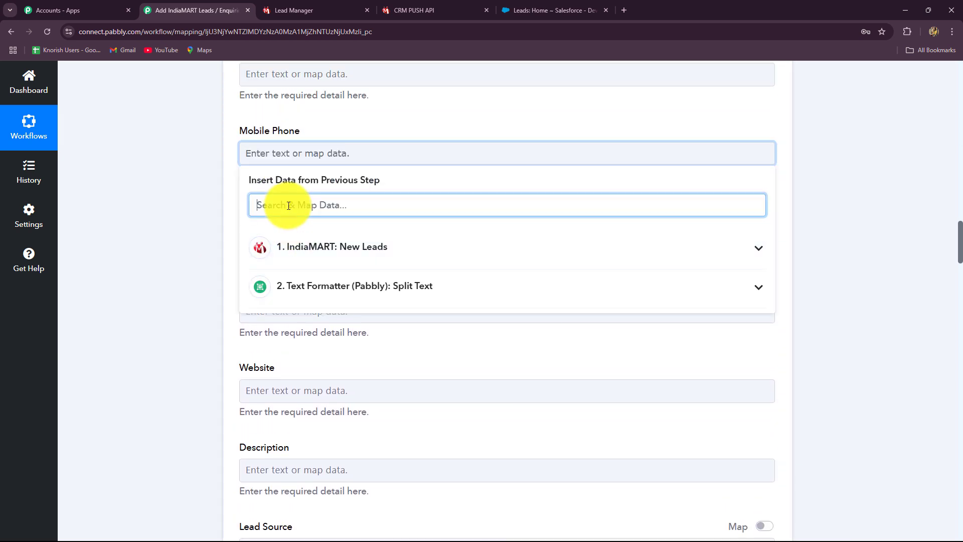
type("mo")
left_click(346, 330)
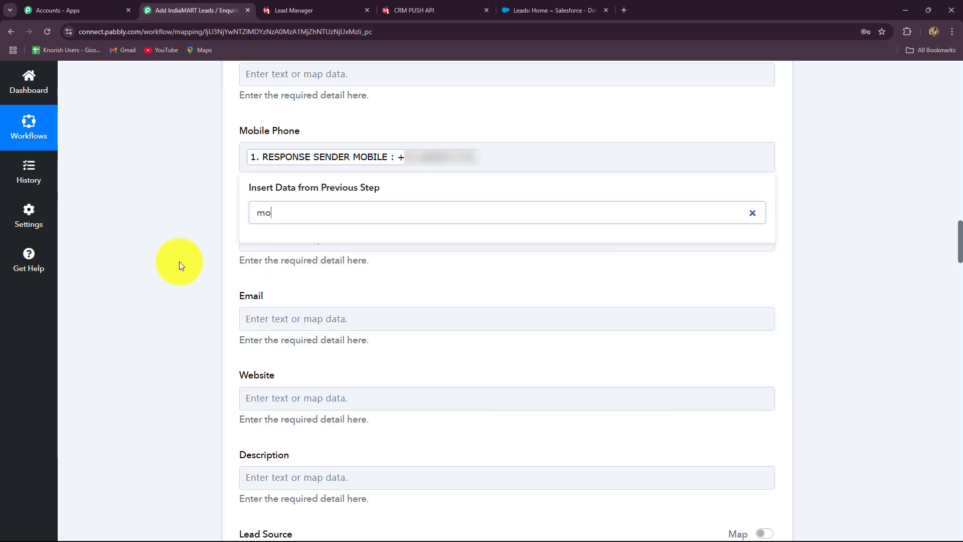
left_click(179, 261)
- Map the lead's Email field to the IndiaMART Response Sender Email value
scroll(179, 261, "down", 4)
left_click(253, 124)
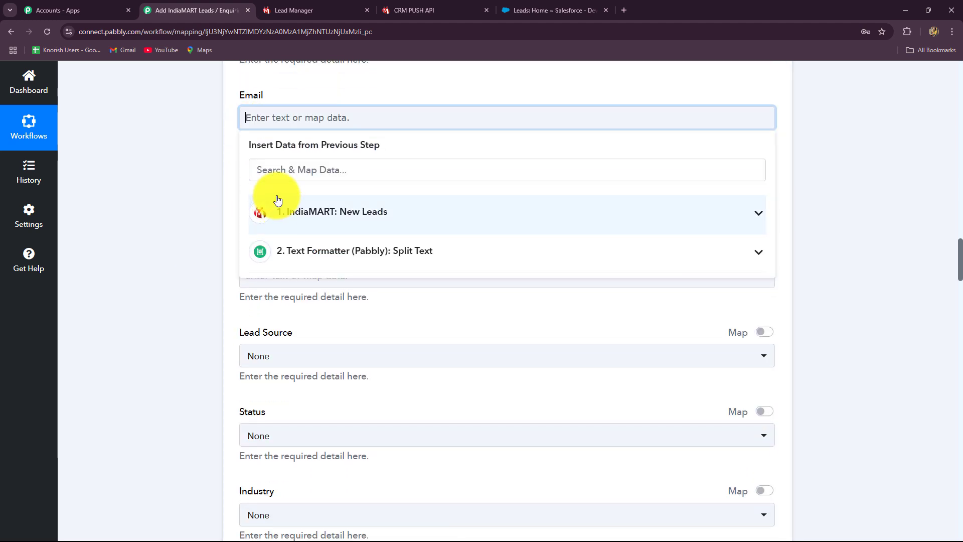
left_click(280, 170)
type("ema")
left_click(326, 254)
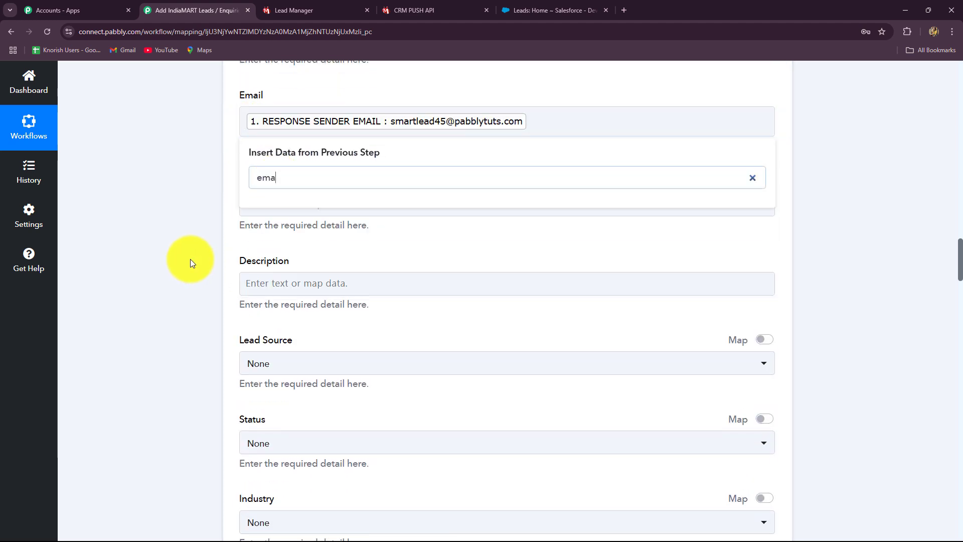
left_click(191, 260)
- Map the lead's Description field to the IndiaMART Response Query Message value
scroll(190, 259, "down", 1)
scroll(191, 258, "up", 1)
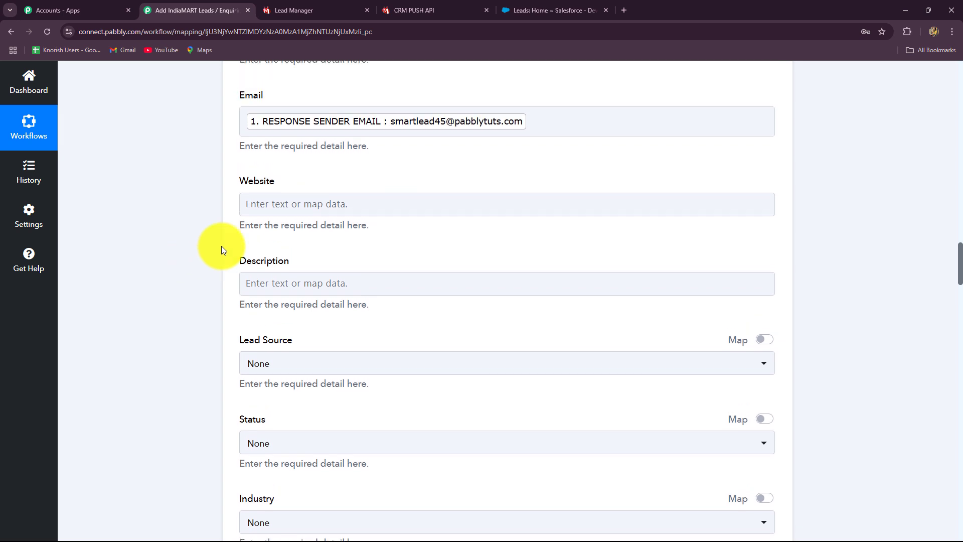
left_click(262, 282)
scroll(185, 324, "down", 1)
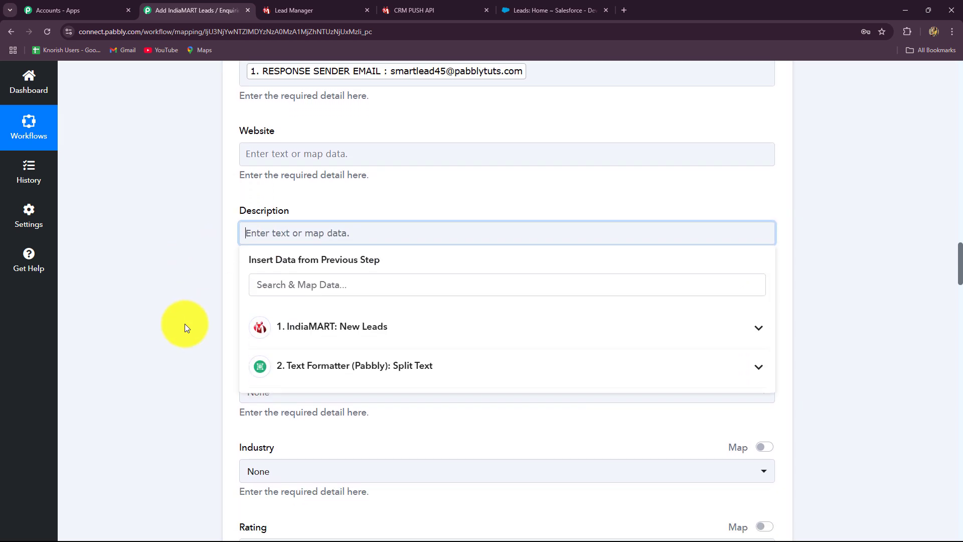
left_click(272, 284)
type("m")
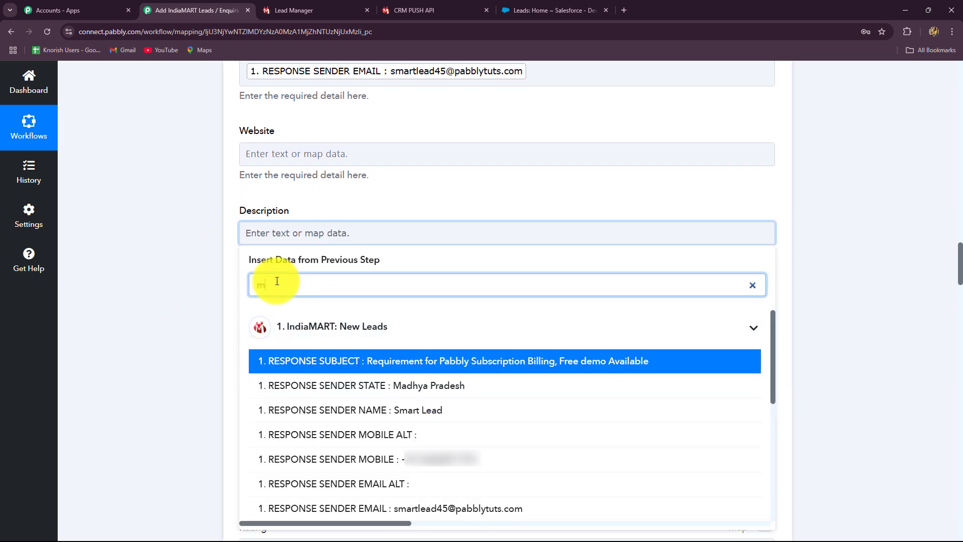
type("ess")
left_click(430, 363)
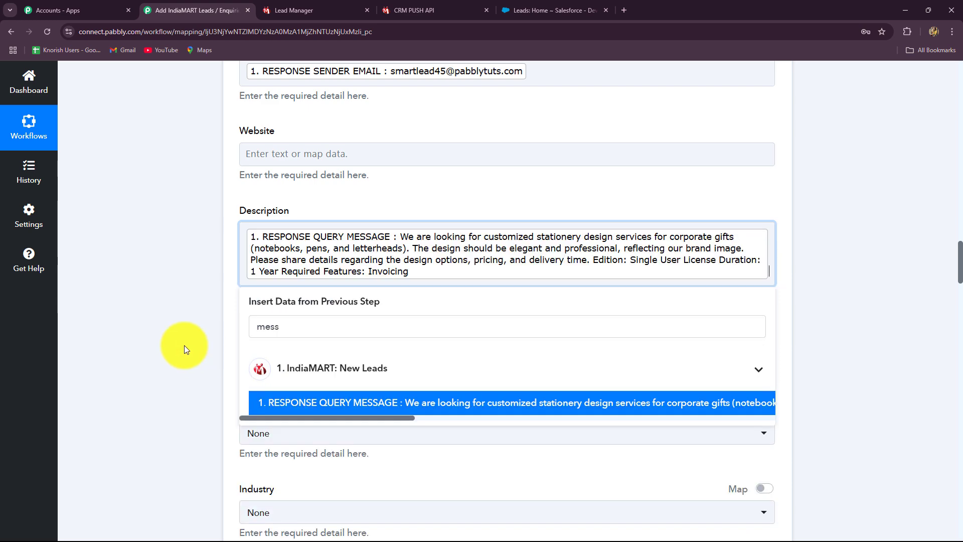
left_click(158, 326)
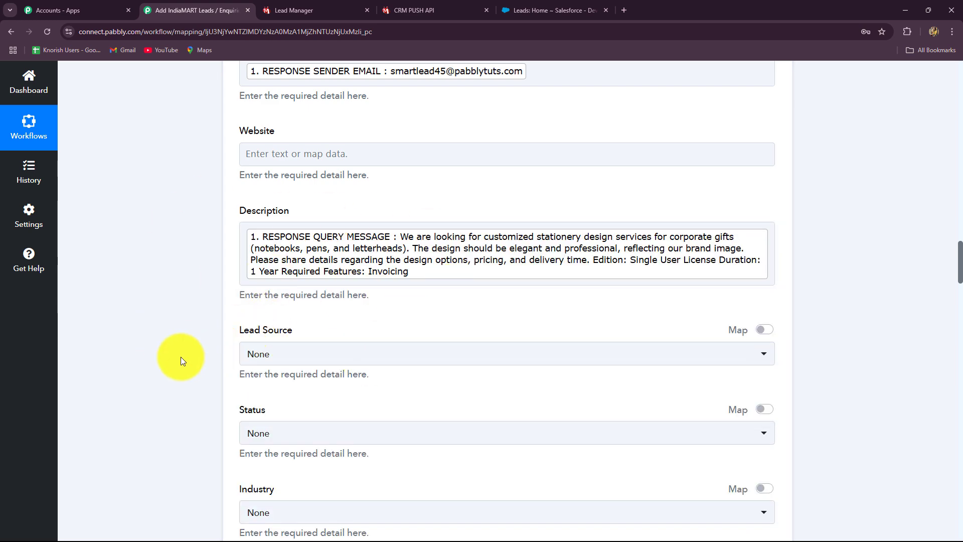
- Save the Salesforce Create Record step with a test request and check the record Id in the response
scroll(181, 356, "down", 10)
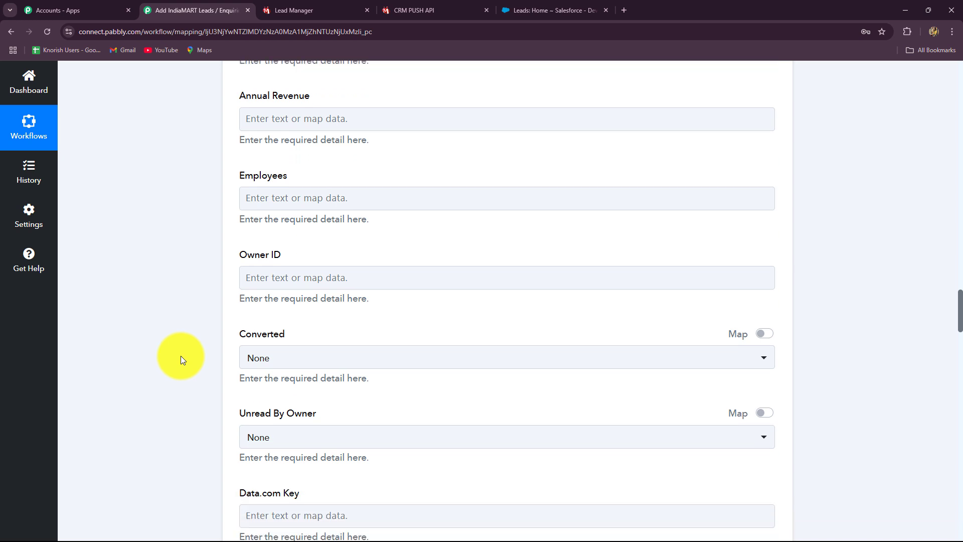
scroll(180, 356, "down", 9)
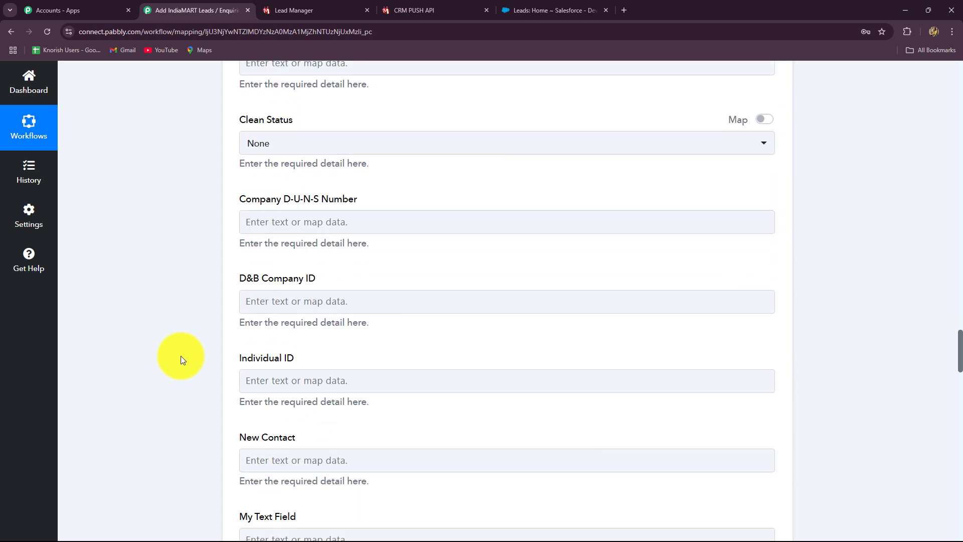
scroll(182, 359, "down", 8)
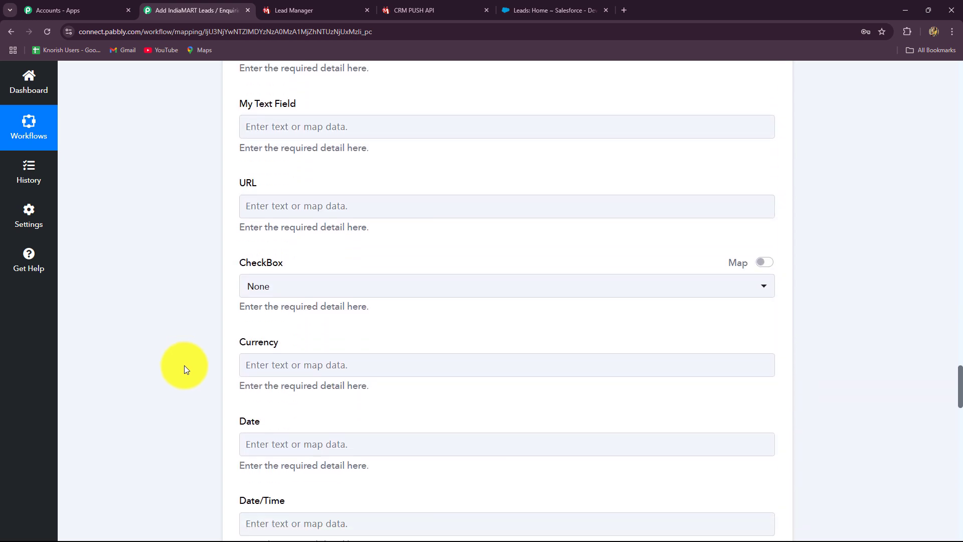
scroll(186, 376, "down", 10)
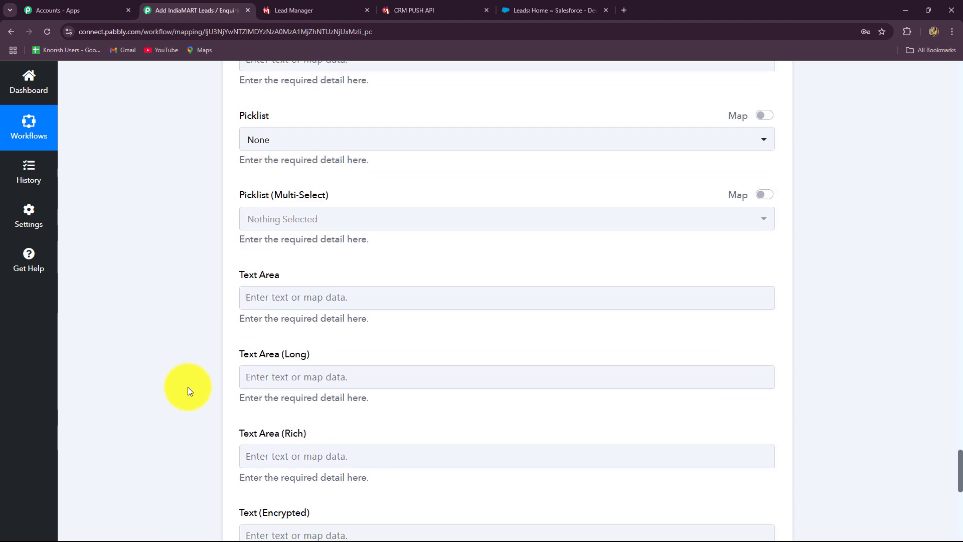
scroll(188, 386, "down", 9)
left_click(260, 320)
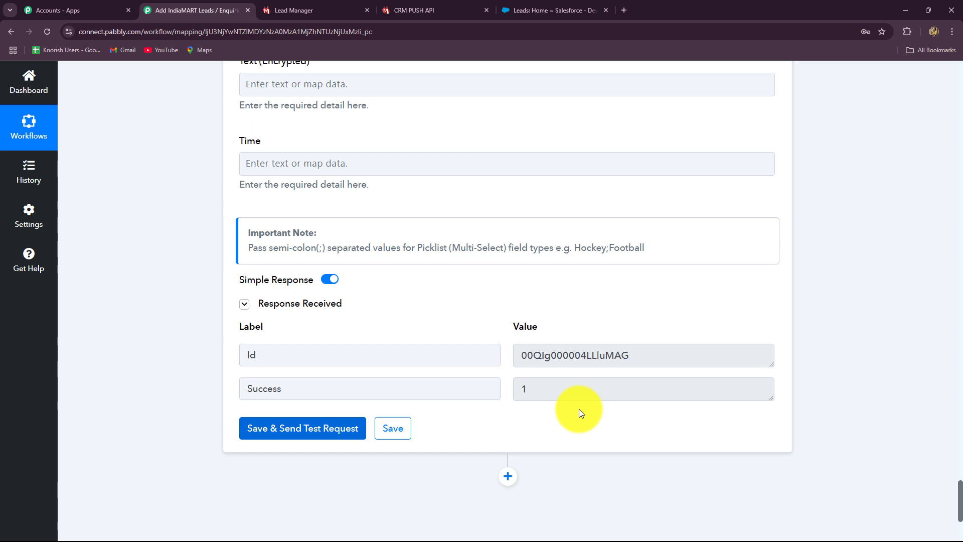
left_click_drag(635, 354, 484, 361)
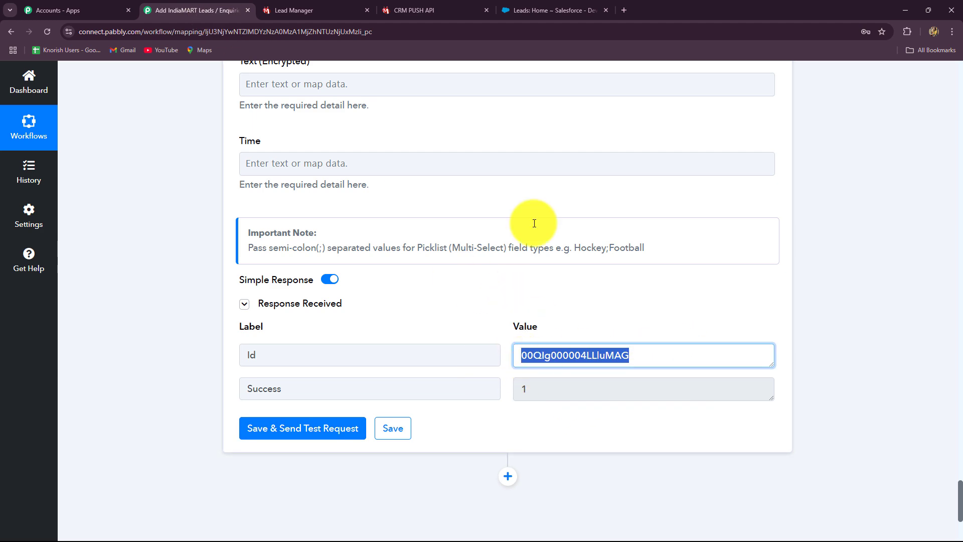
- Switch to Salesforce, reload the Leads home page and open the newly created lead to review its details, address and description
left_click(525, 10)
left_click(48, 33)
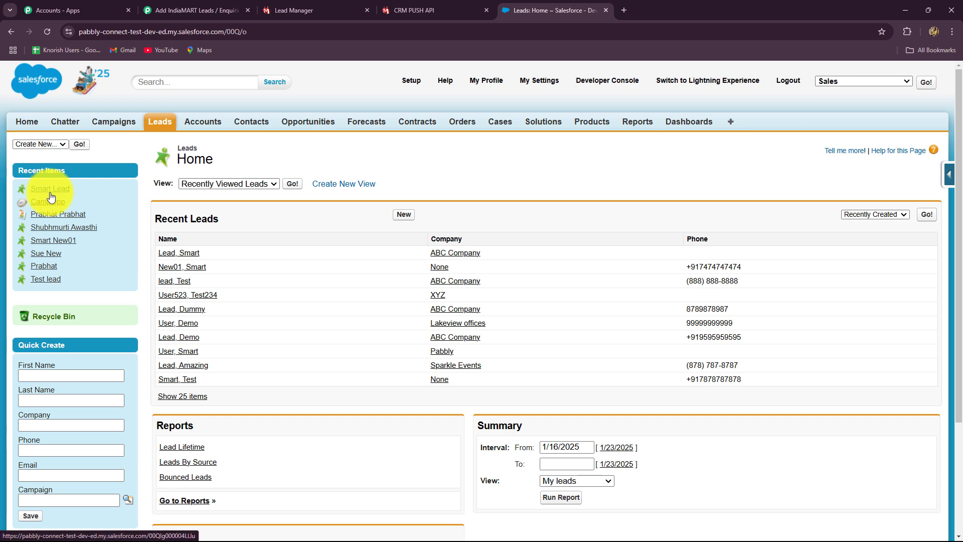
left_click(51, 193)
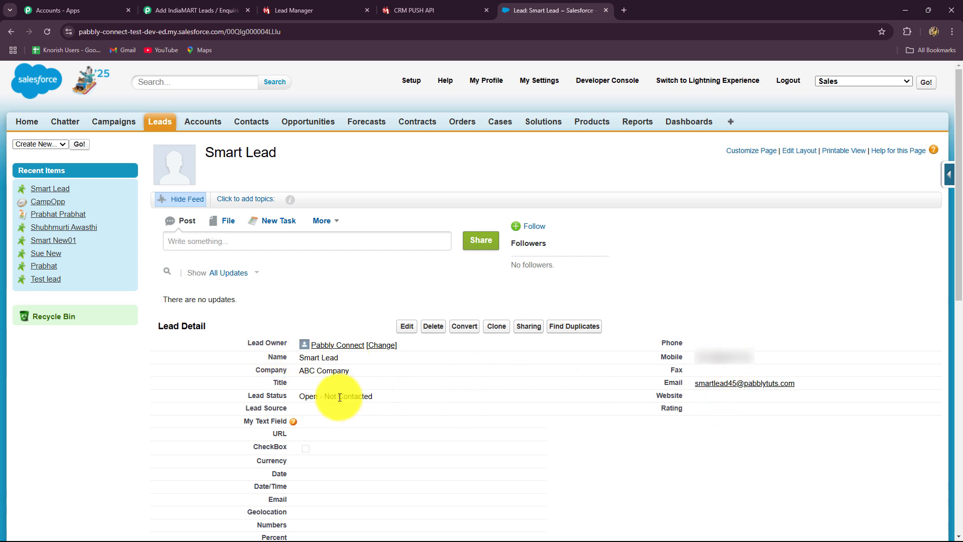
scroll(326, 423, "down", 8)
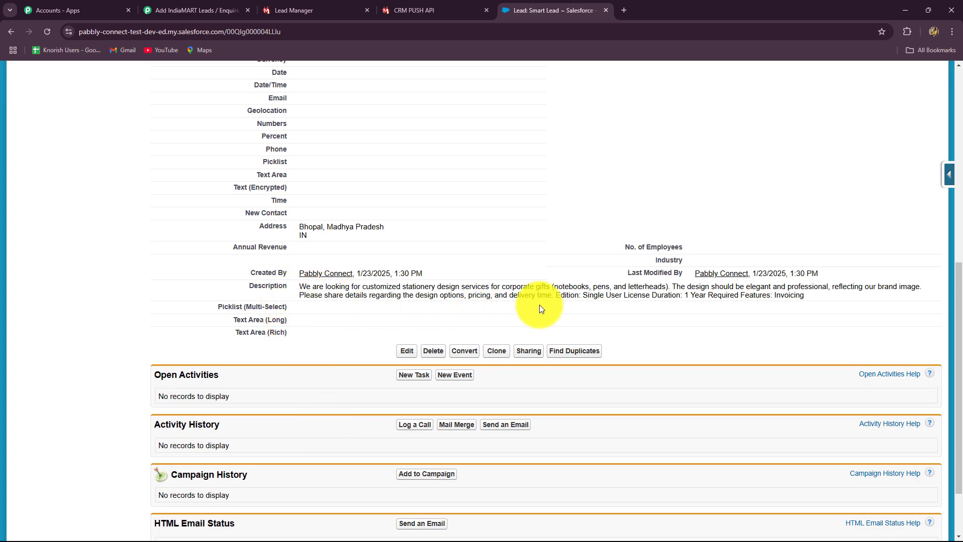
- Return to the Pabbly Connect workflow and collapse the Salesforce Create Record step
left_click(245, 9)
left_click(771, 402)
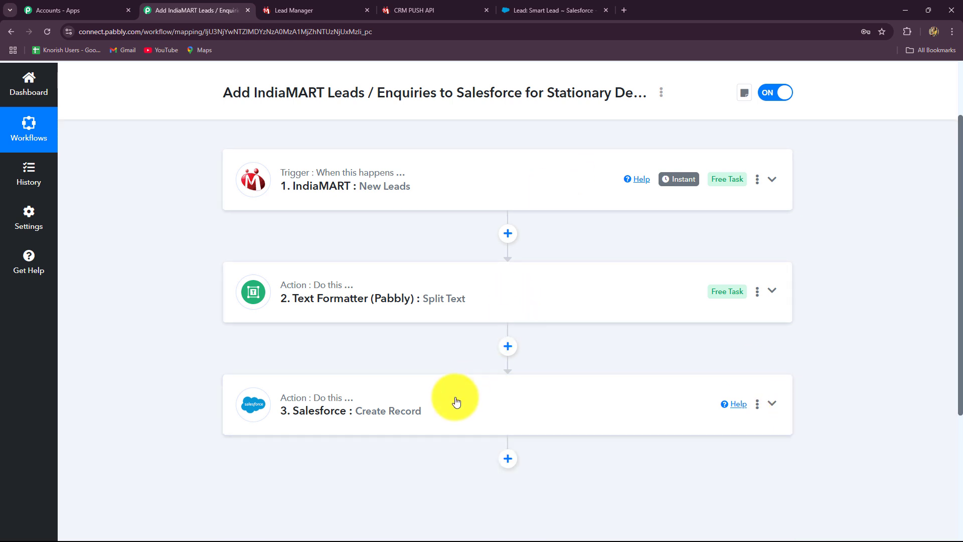